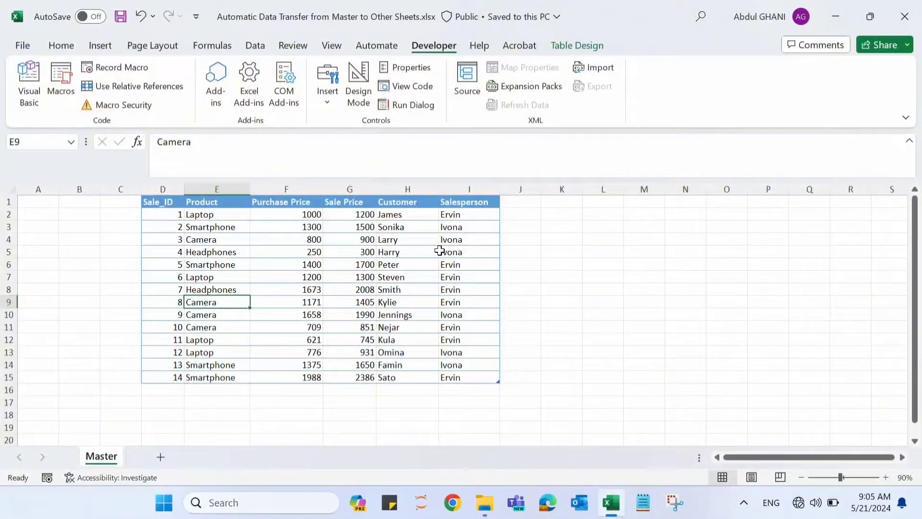
Step: Rename the new sheet Ervin, add a sheet named Ivona, and return to Master
click(160, 453)
double_click(161, 453)
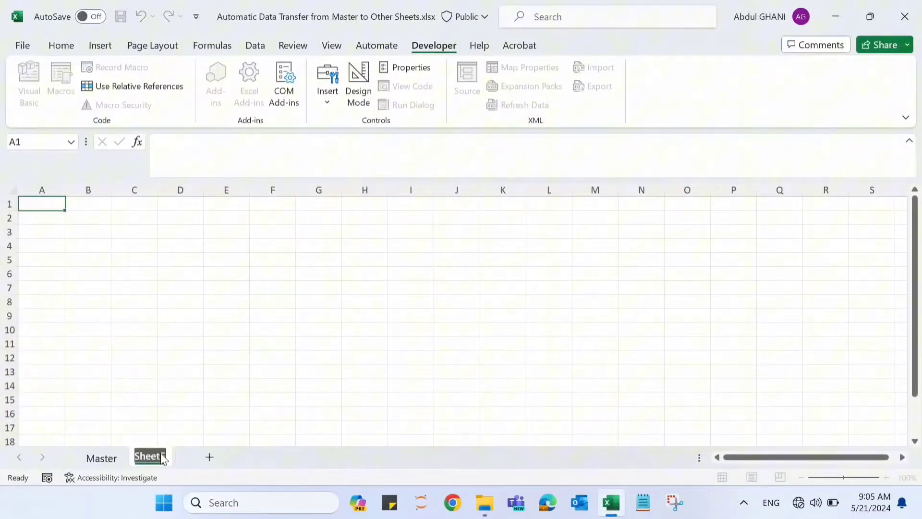
text(Ervin)
click(195, 462)
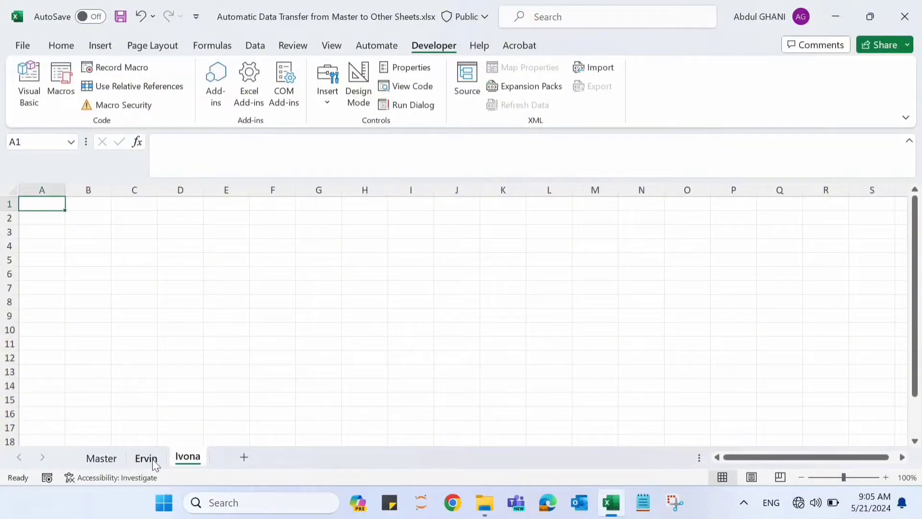
click(152, 459)
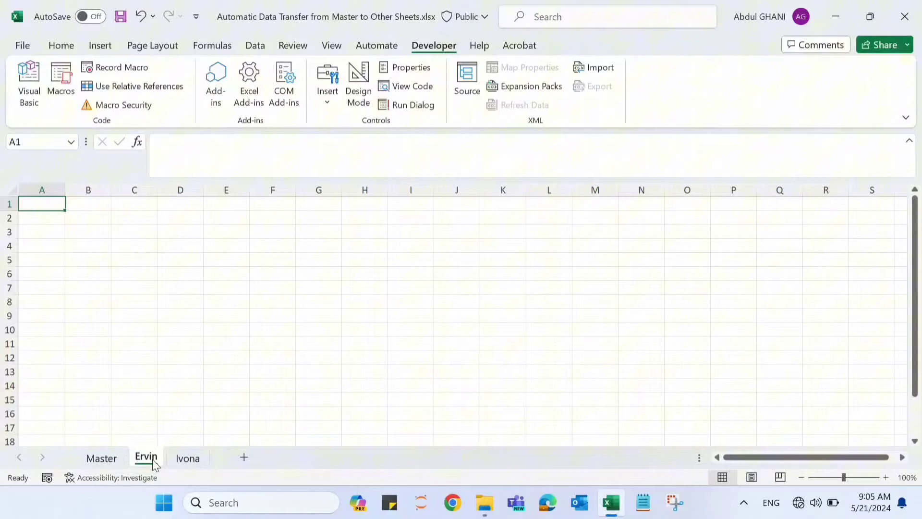
click(114, 457)
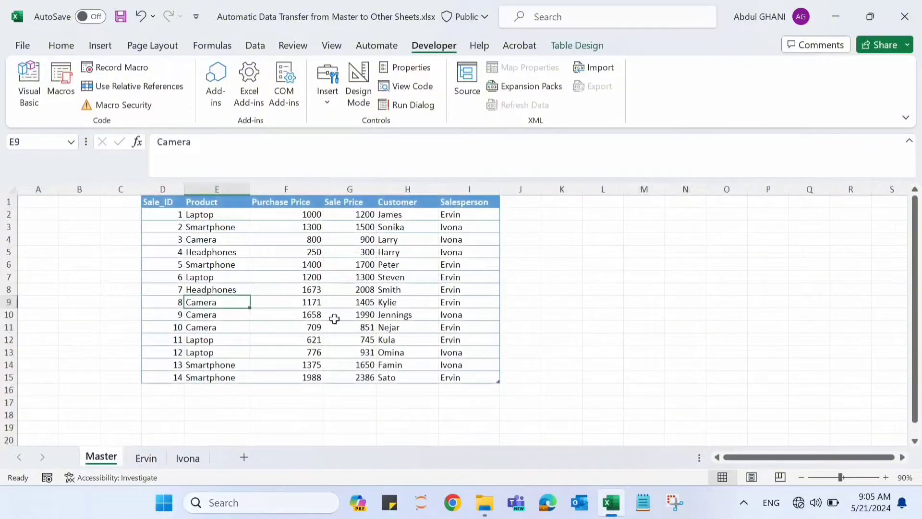
Step: Copy the Master header row into D1:I1 on both the Ervin and Ivona sheets
click(144, 202)
key(ctrl+c)
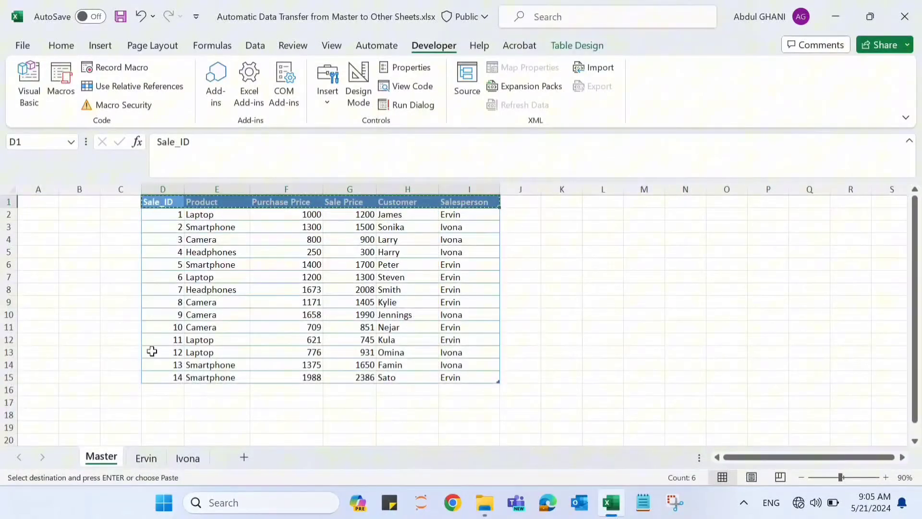
click(152, 459)
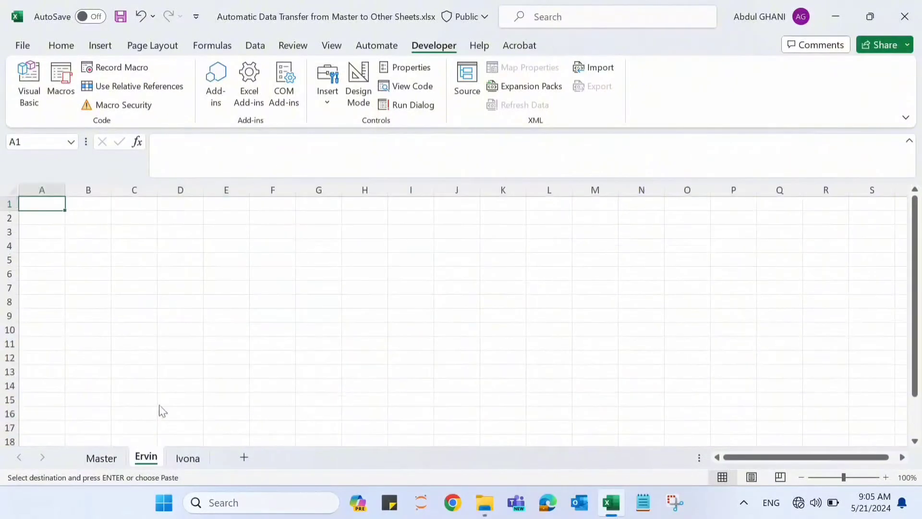
click(181, 205)
key(ctrl+v)
click(195, 458)
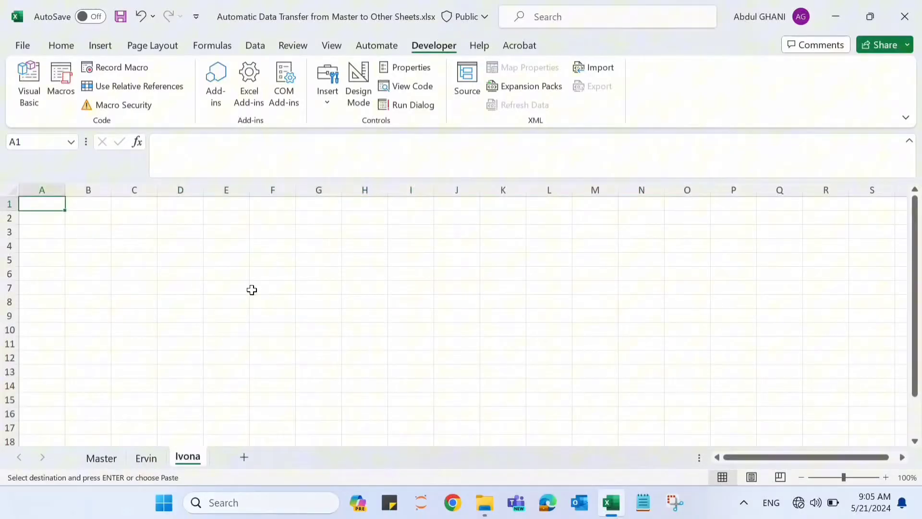
click(187, 206)
key(ctrl+v)
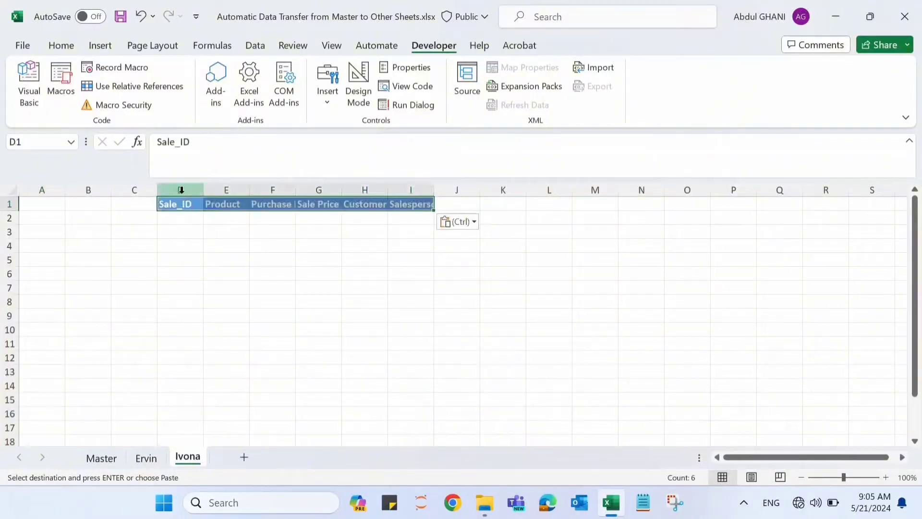
Step: Widen columns D through I on the Ivona and Ervin sheets to fit the headers
drag(181, 190, 422, 187)
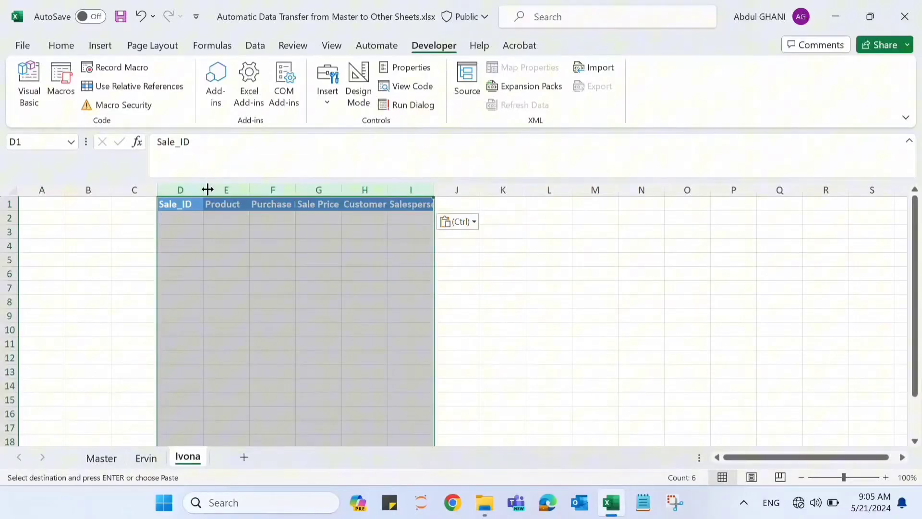
drag(214, 188, 421, 180)
click(144, 459)
drag(205, 185, 229, 187)
click(260, 208)
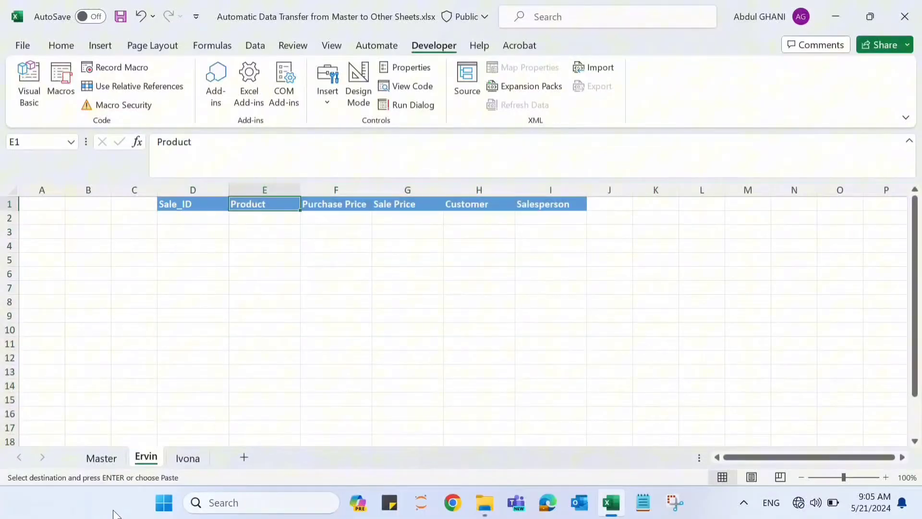
Step: On the Ervin sheet, enter Salesperson in K1 and Ervin in K2
drag(664, 205, 729, 189)
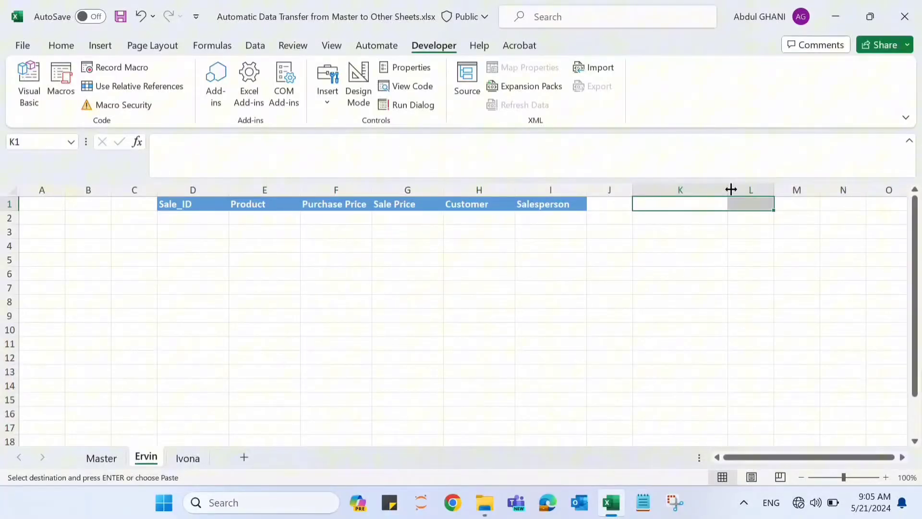
click(697, 202)
text(Salesperson)
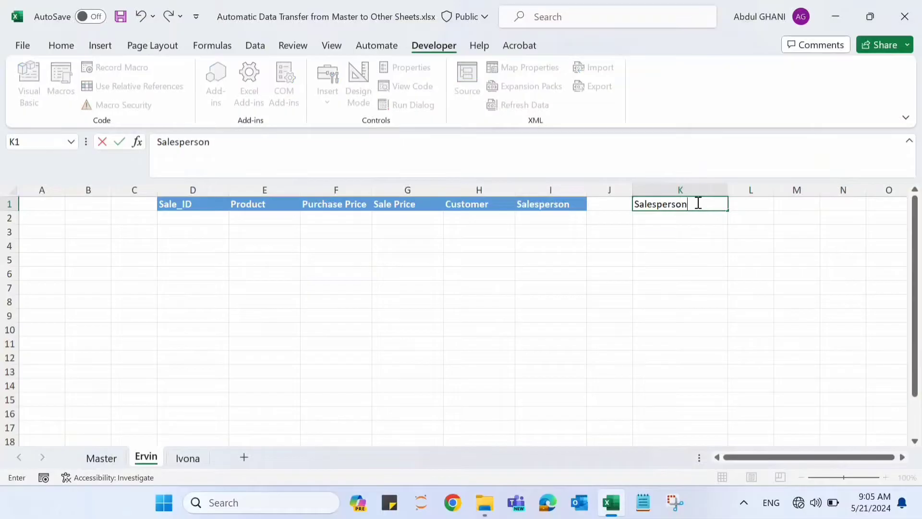
key(Return)
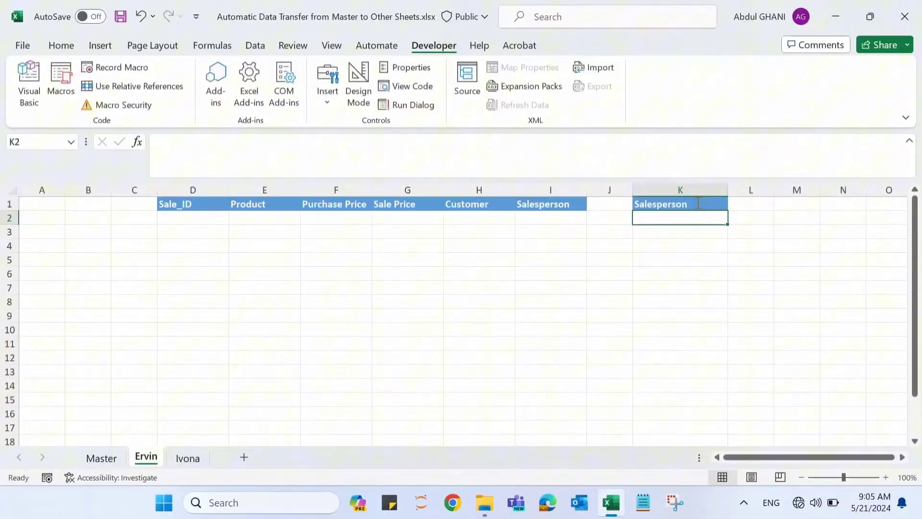
text(Ervin)
key(Return)
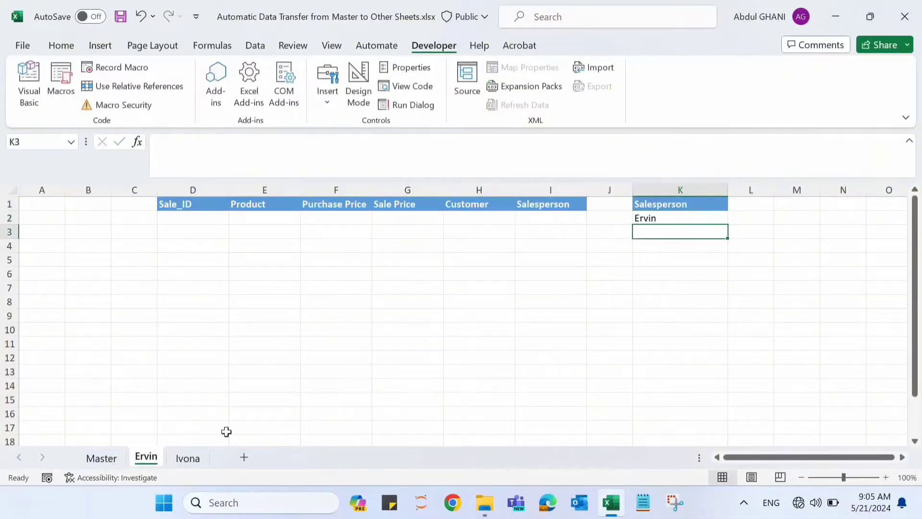
Step: On the Ivona sheet, widen column K and enter Salesperson in K1 and Ivona in K2
click(192, 458)
click(615, 210)
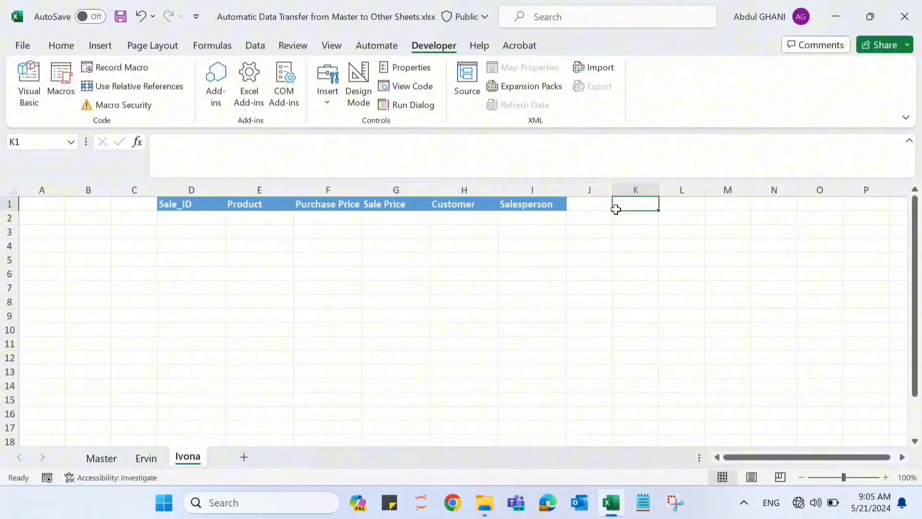
drag(658, 190, 704, 190)
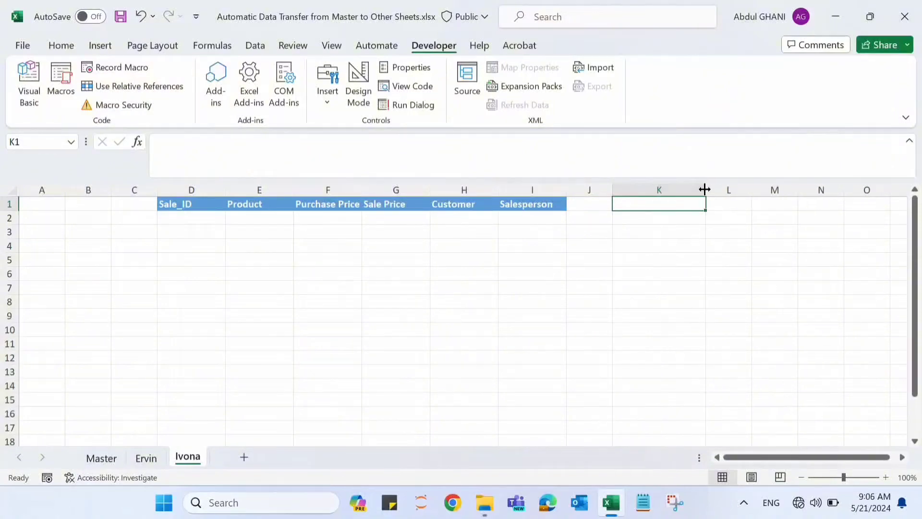
text(Salesperson)
key(Return)
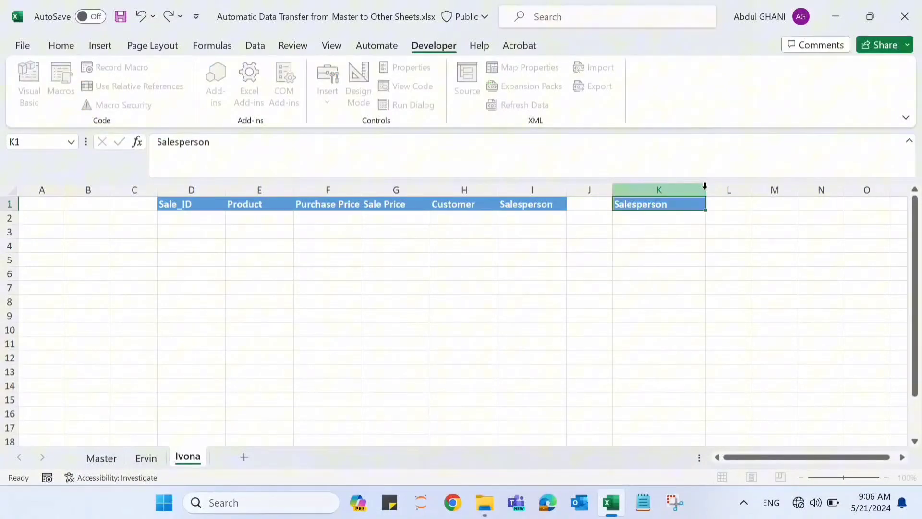
text(Ivona)
key(Return)
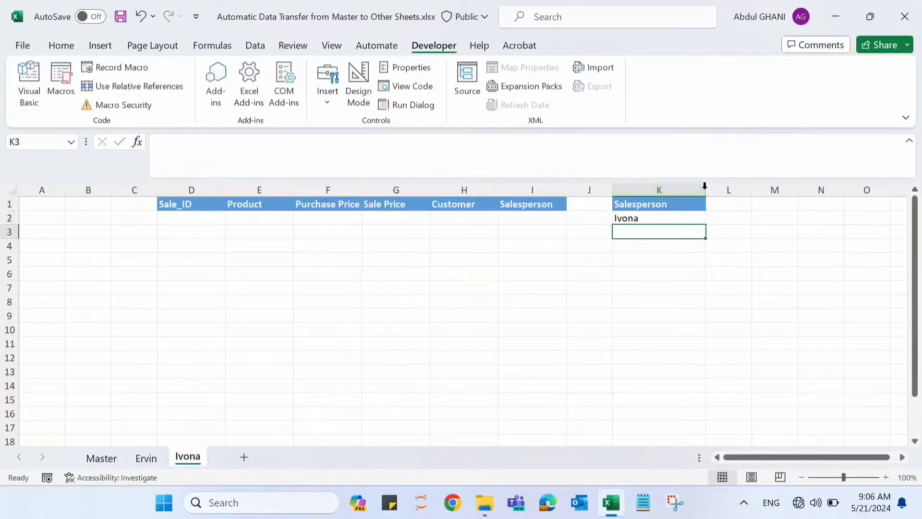
click(147, 459)
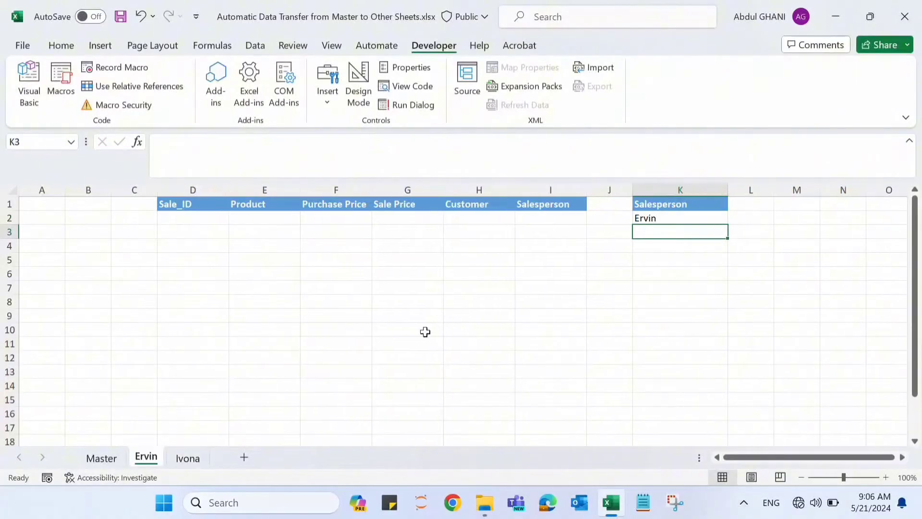
click(667, 218)
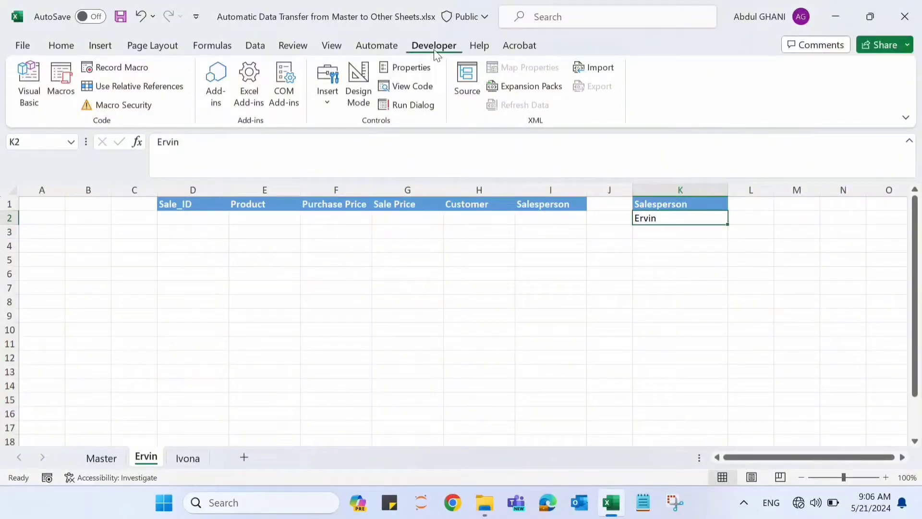
Step: Start recording a macro named Ervin stored in This Workbook
click(139, 69)
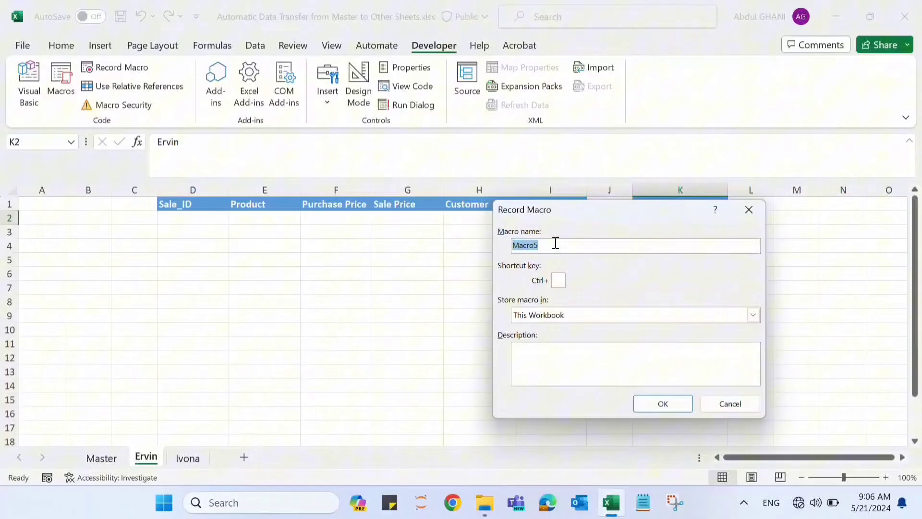
text(Ervin)
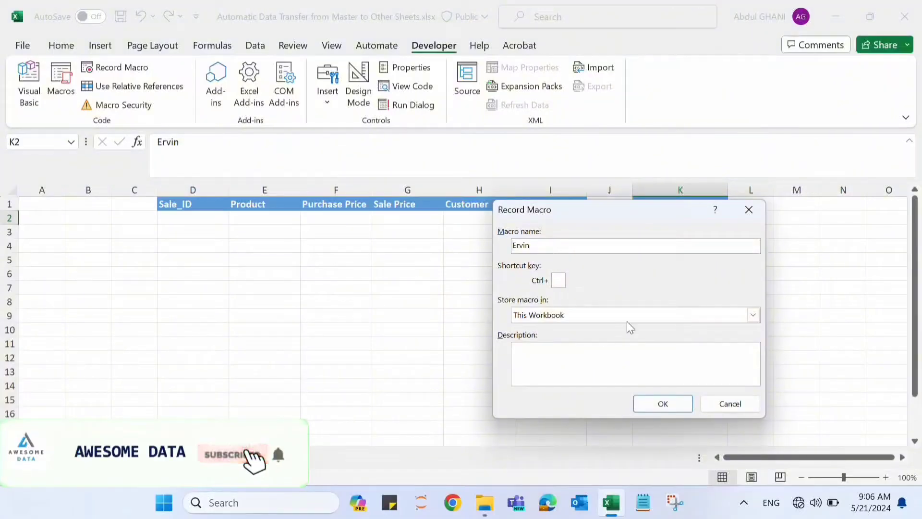
click(672, 404)
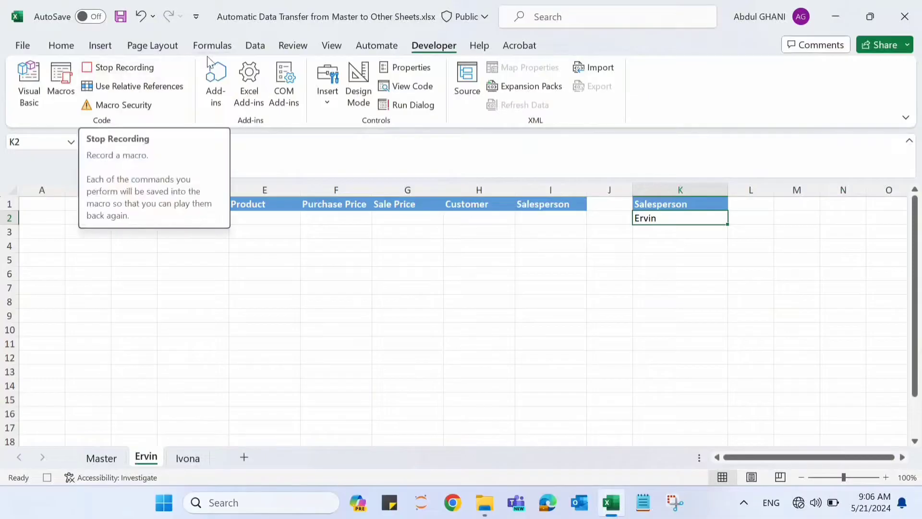
click(250, 48)
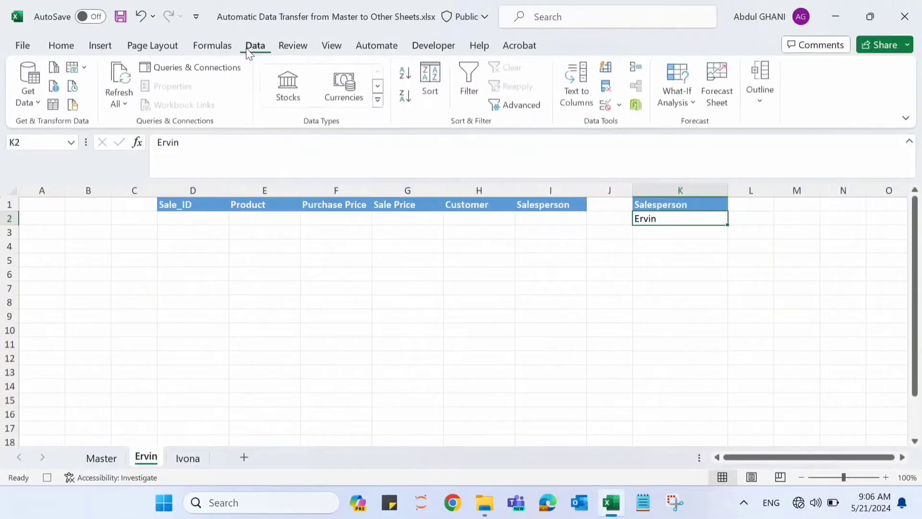
Step: Advanced-filter Master D1:I14 by Ervin!K1:K2 into Ervin D1:I1, then stop recording
click(532, 108)
click(610, 282)
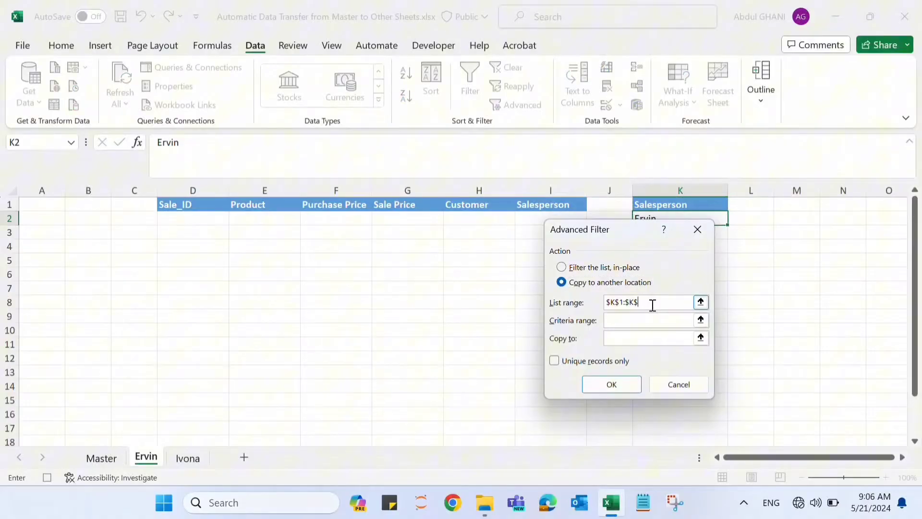
click(101, 458)
drag(182, 202, 454, 376)
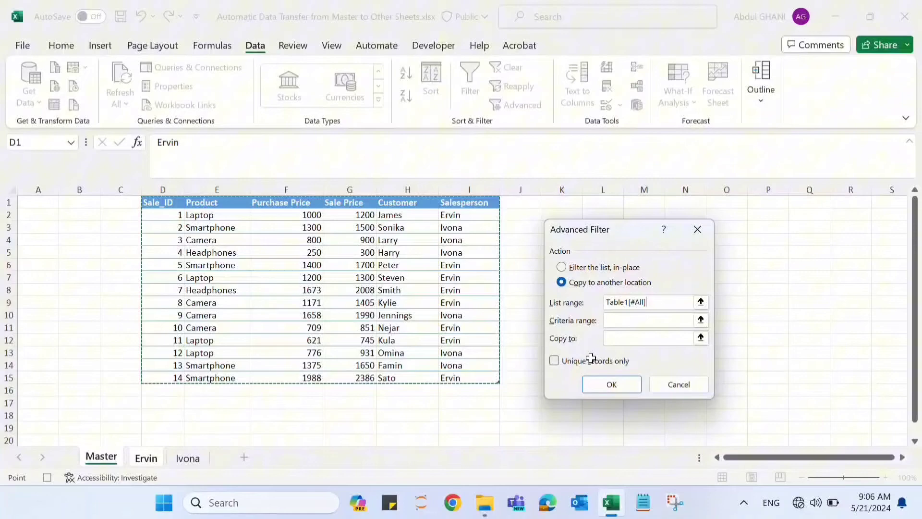
click(627, 323)
key(ctrl+Page_Down)
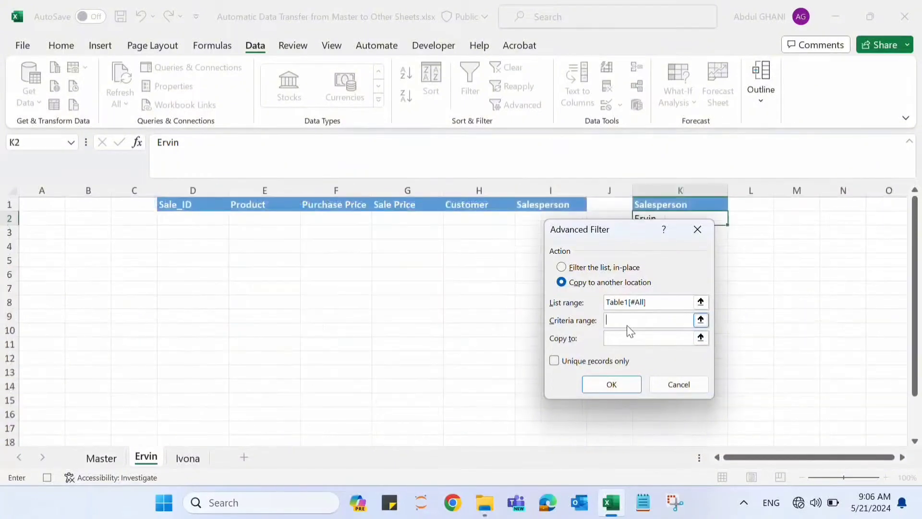
drag(580, 224, 434, 206)
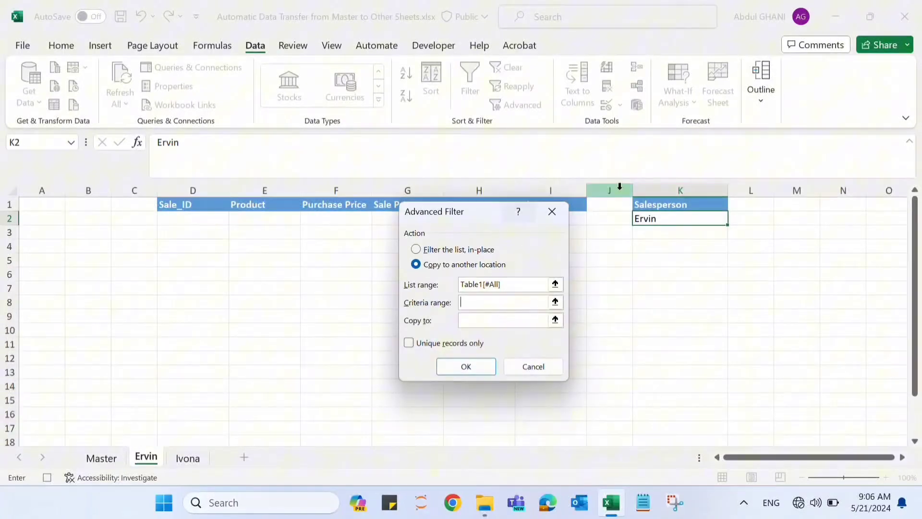
drag(693, 201, 691, 214)
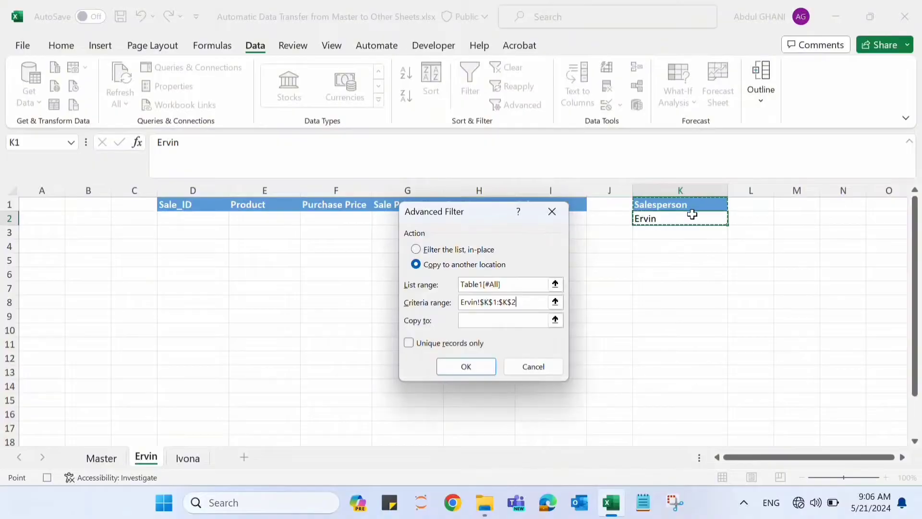
drag(432, 216, 679, 251)
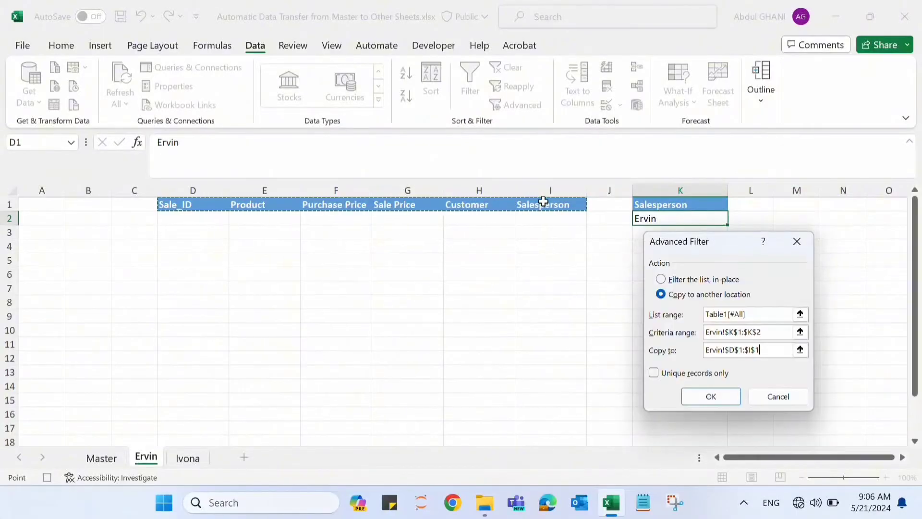
click(707, 393)
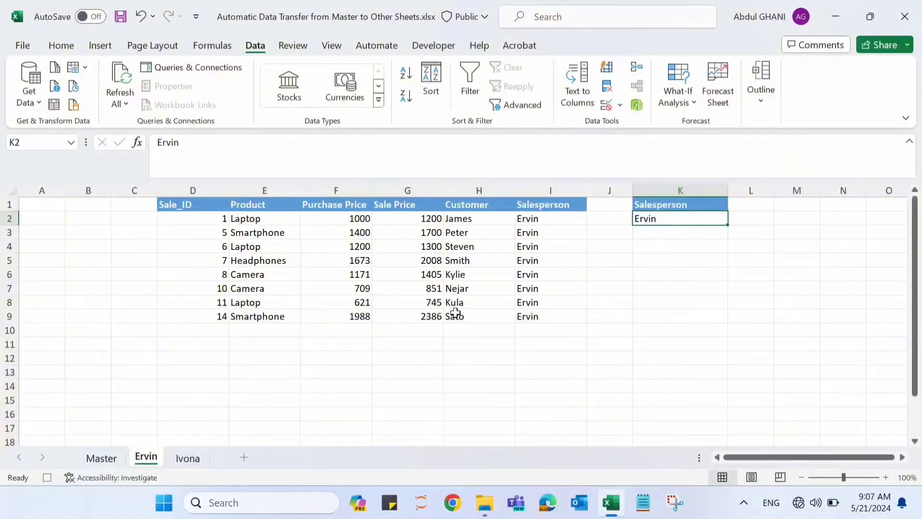
click(432, 46)
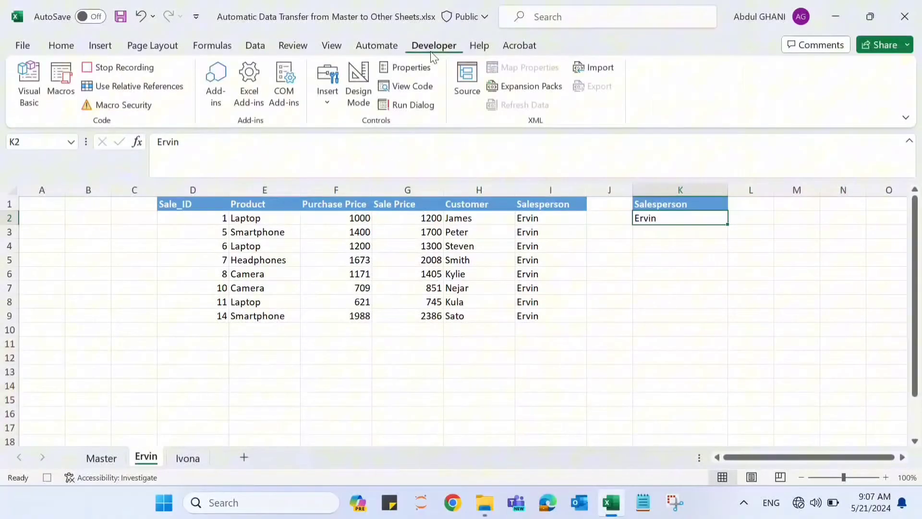
click(140, 71)
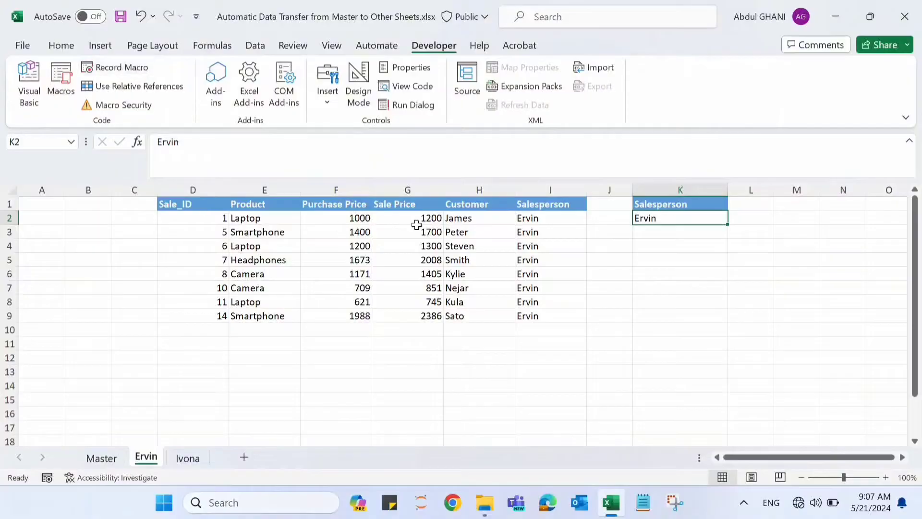
Step: Start recording a new macro from the Ivona sheet
click(187, 457)
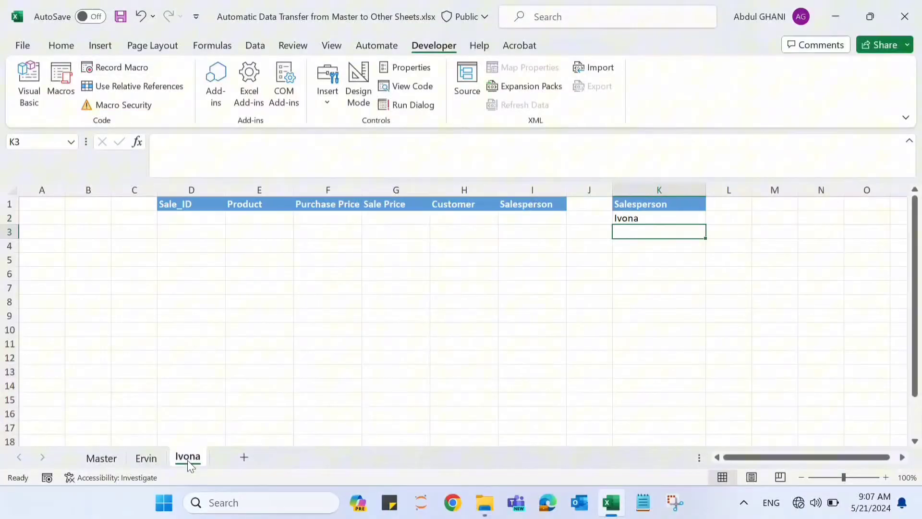
click(640, 220)
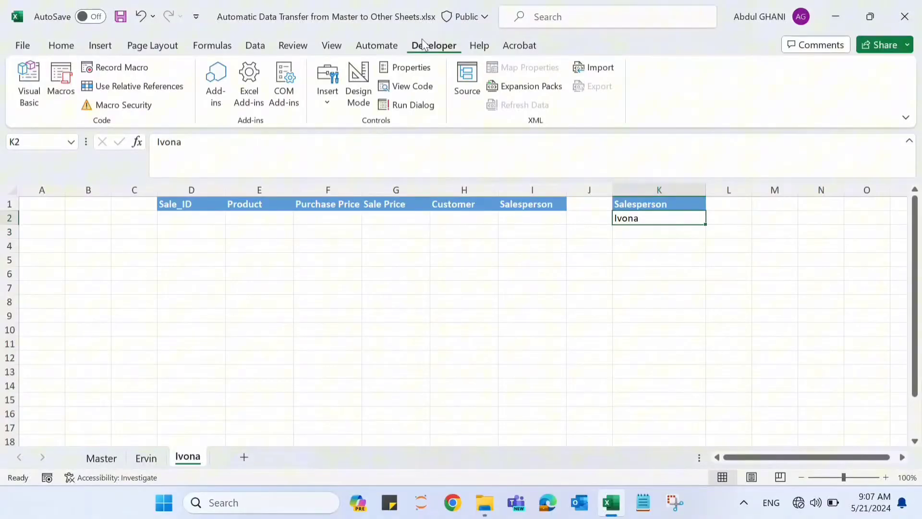
click(142, 72)
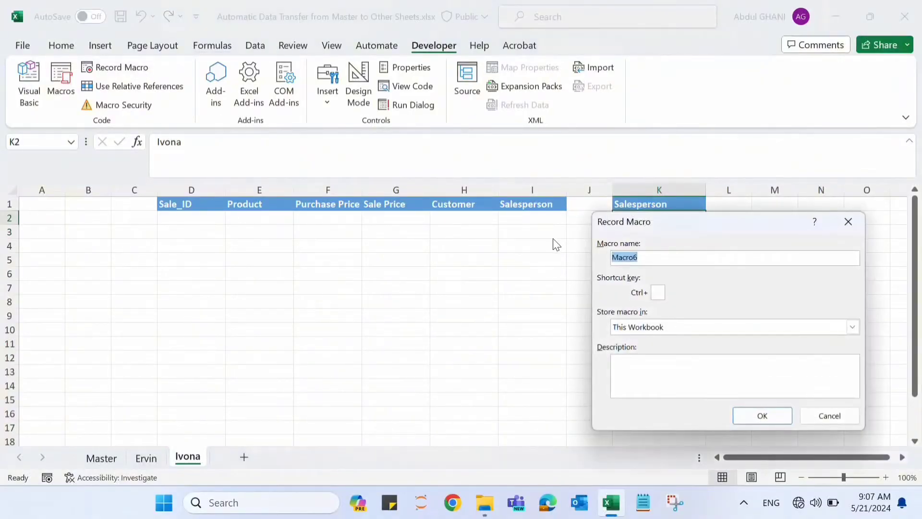
key(BackSpace)
key(Return)
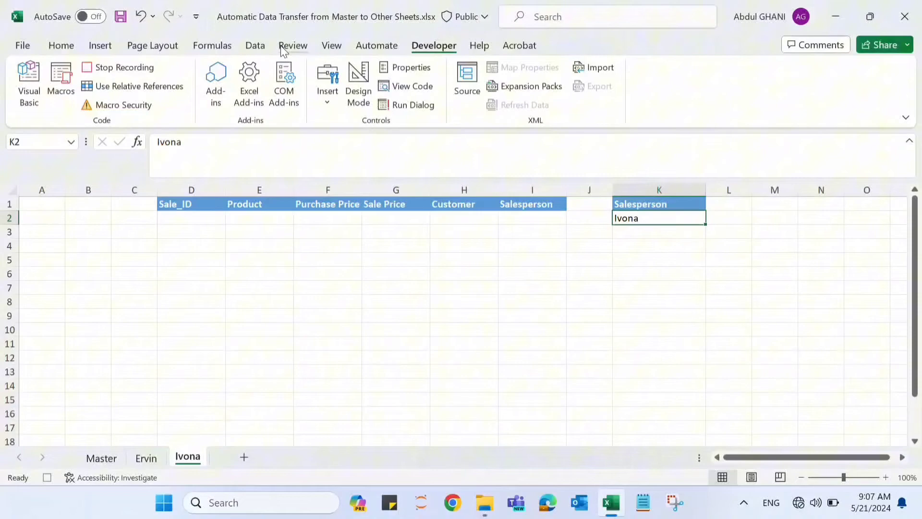
Step: Advanced-filter the whole Master table by Ivona!K1:K2, copying results to Ivona's D1:I1 header row
click(255, 45)
click(529, 104)
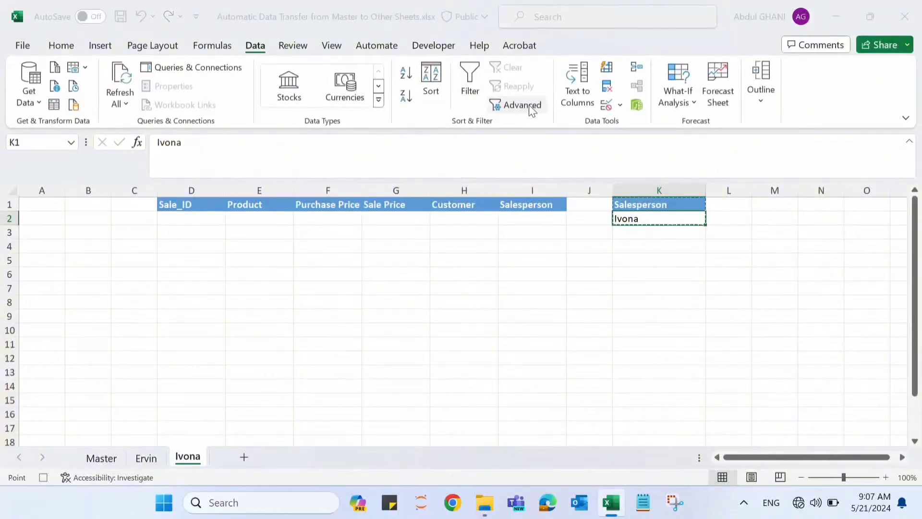
click(706, 295)
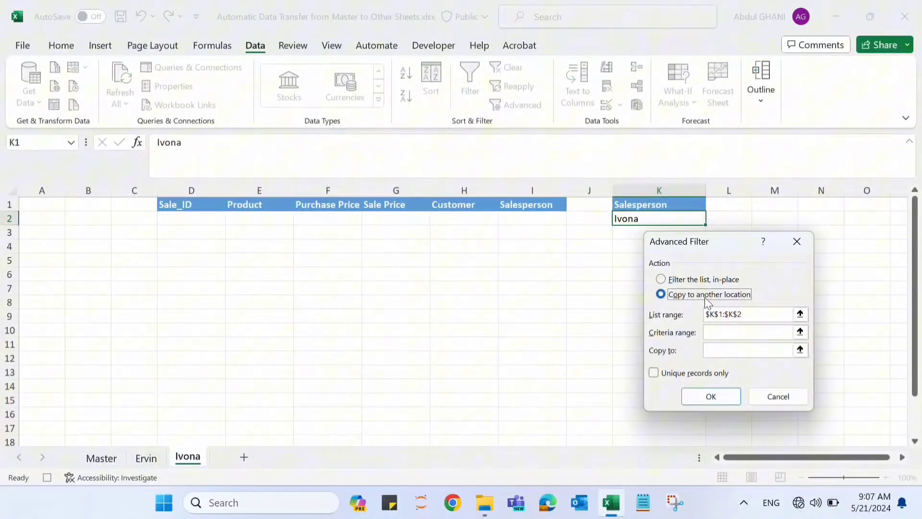
click(751, 314)
key(BackSpace)
key(BackSpace)
key(BackSpace)
key(BackSpace)
key(BackSpace)
key(BackSpace)
key(BackSpace)
key(BackSpace)
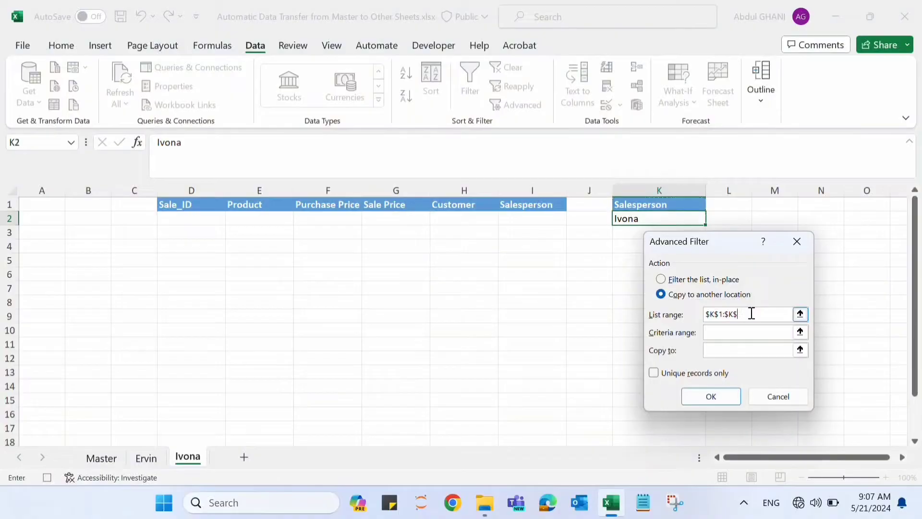
click(101, 458)
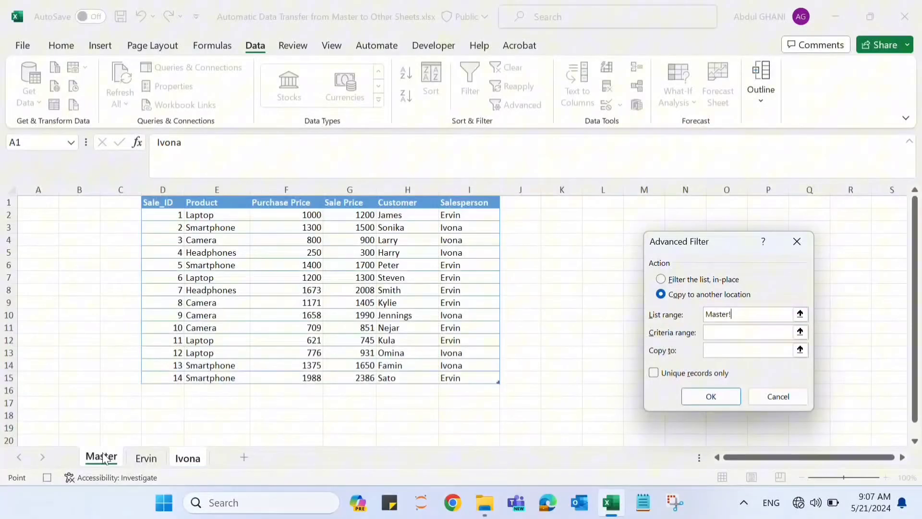
drag(163, 201, 467, 376)
click(720, 332)
key(ctrl+Page_Down)
key(ctrl+Page_Down)
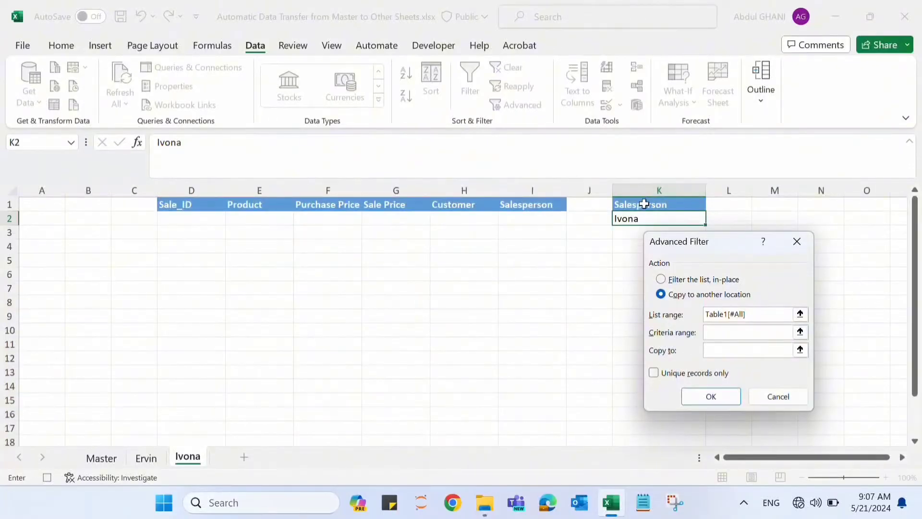
drag(643, 204, 646, 216)
click(734, 353)
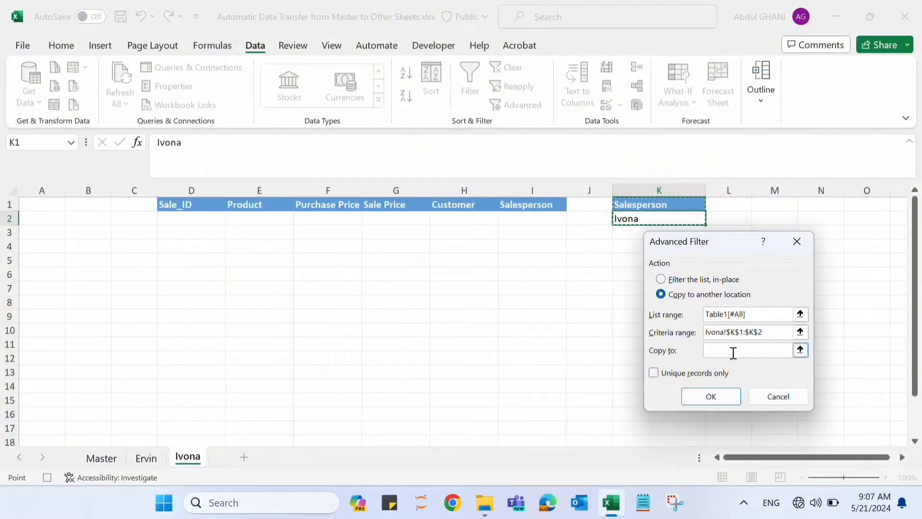
drag(181, 202, 528, 204)
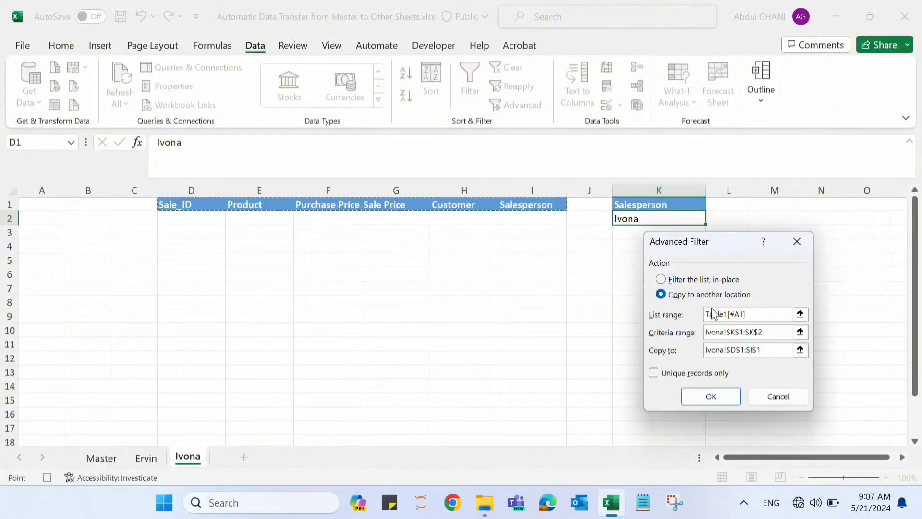
click(713, 397)
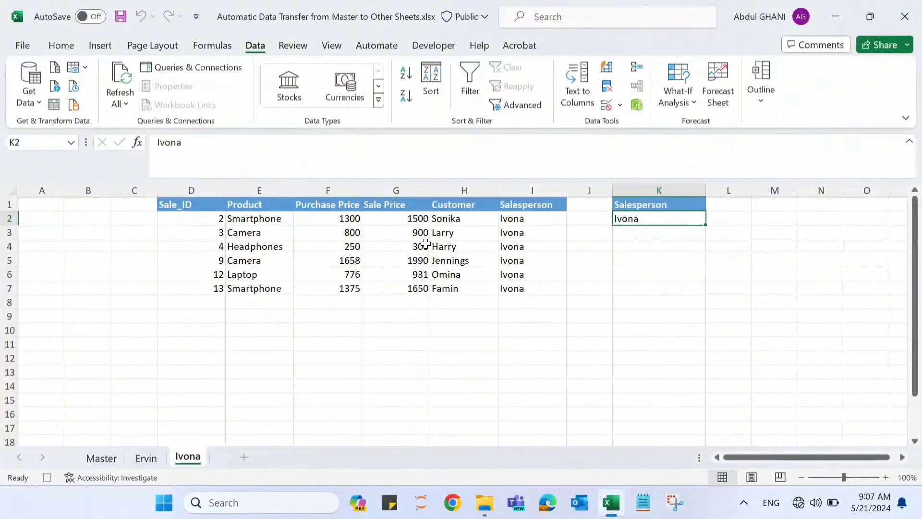
Step: Stop the macro recording and return to the Ervin sheet
key(ctrl+Page_Up)
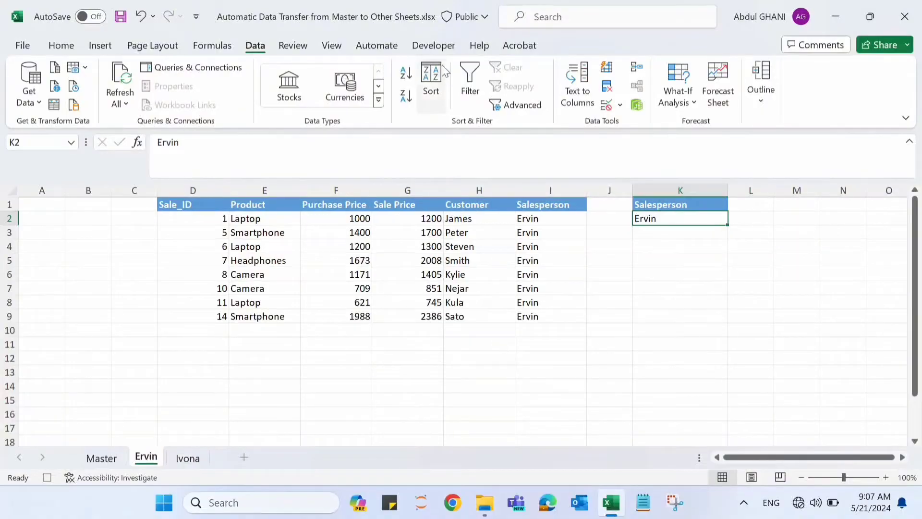
click(433, 45)
click(138, 72)
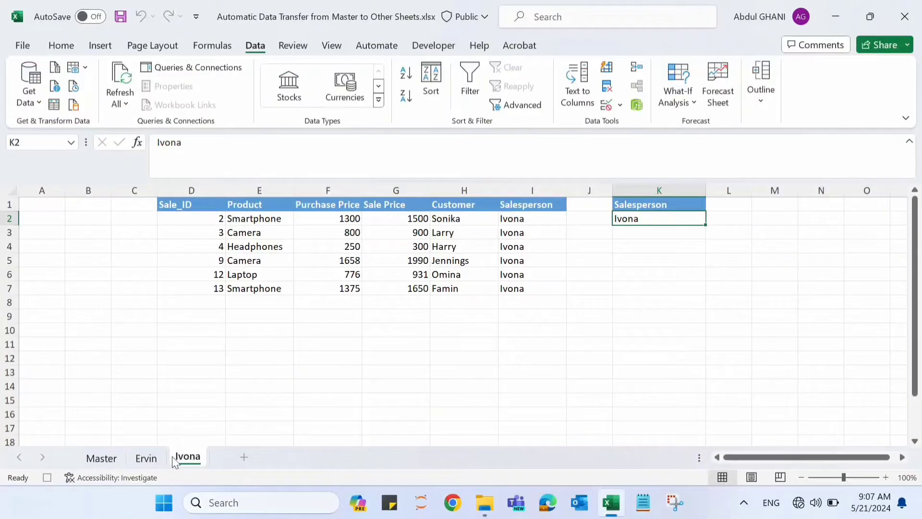
click(152, 457)
Step: Add a Worksheet_Activate handler calling the Ervin macro to the Ervin sheet's code
right_click(152, 457)
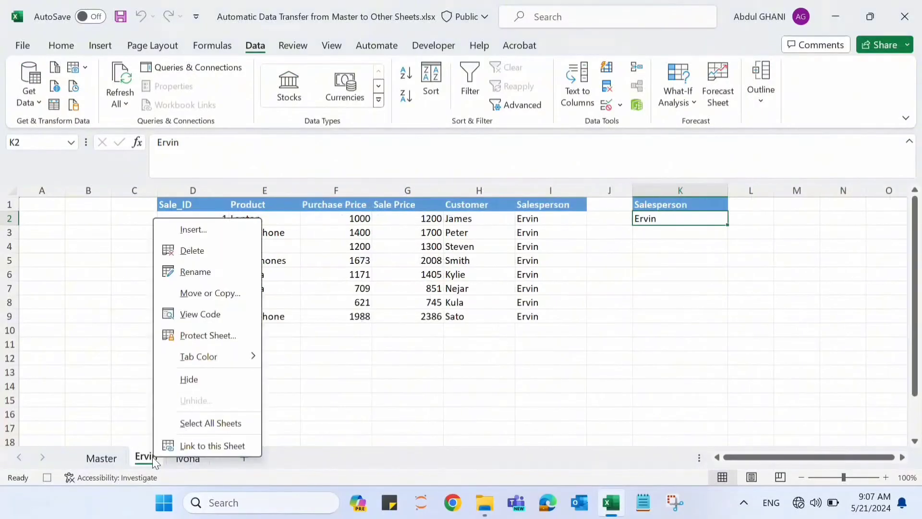
click(208, 317)
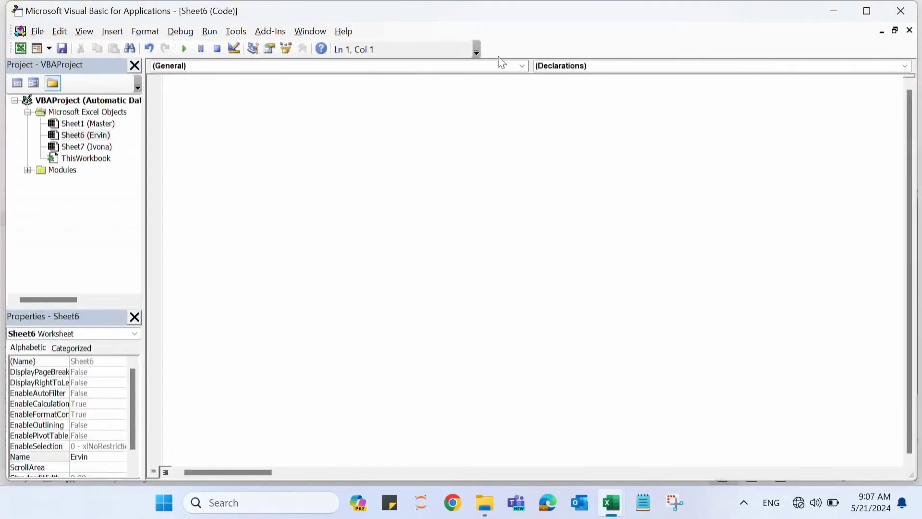
click(522, 67)
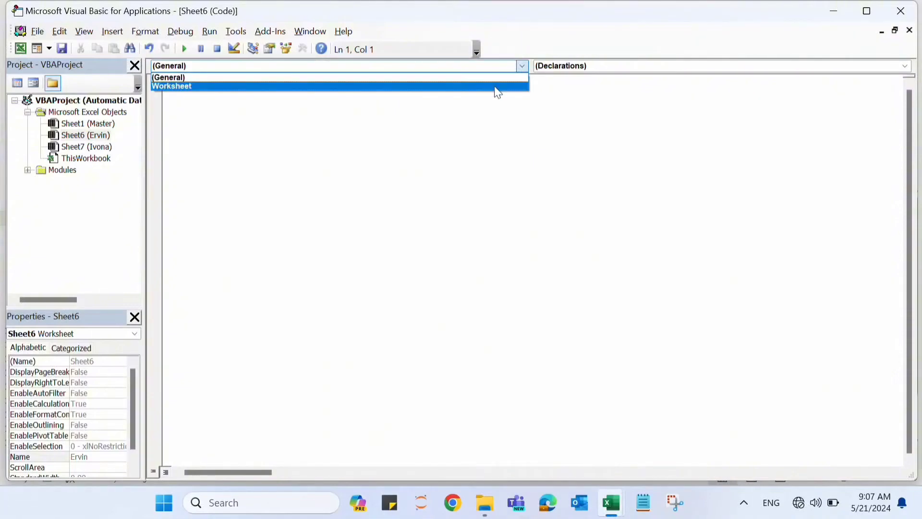
click(496, 87)
click(905, 66)
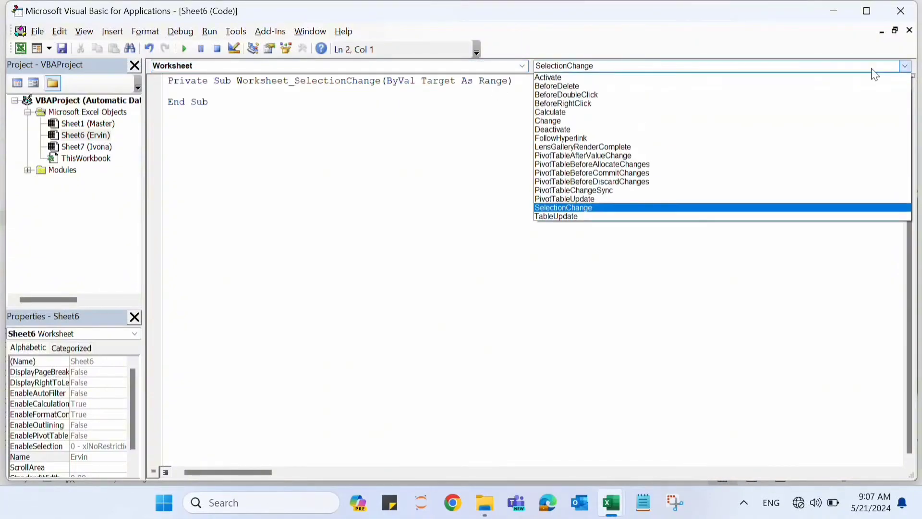
click(825, 78)
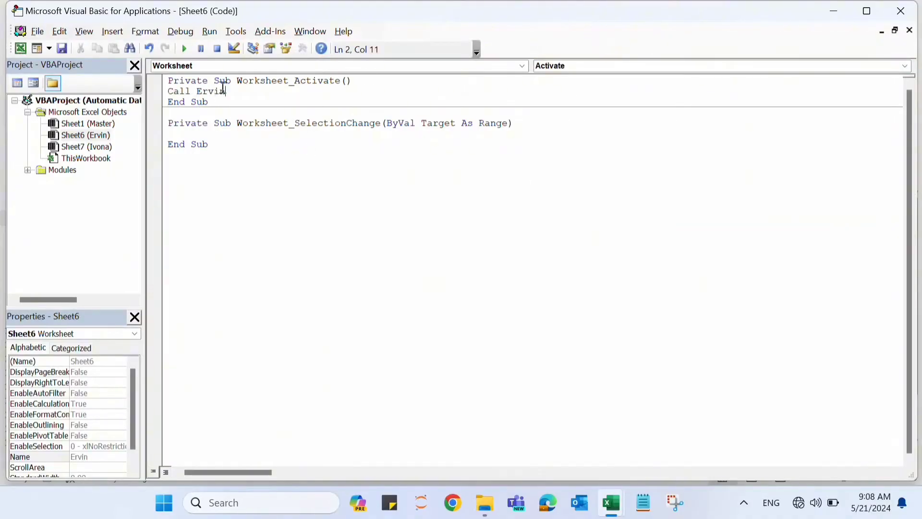
click(900, 11)
Step: Add a Worksheet_Activate handler calling the Ivona macro to the Ivona sheet's code
click(188, 457)
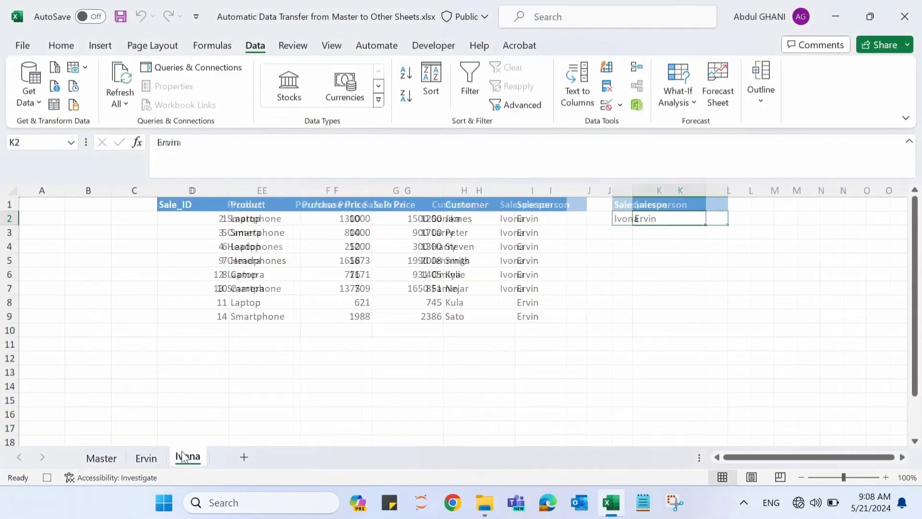
right_click(184, 455)
click(242, 308)
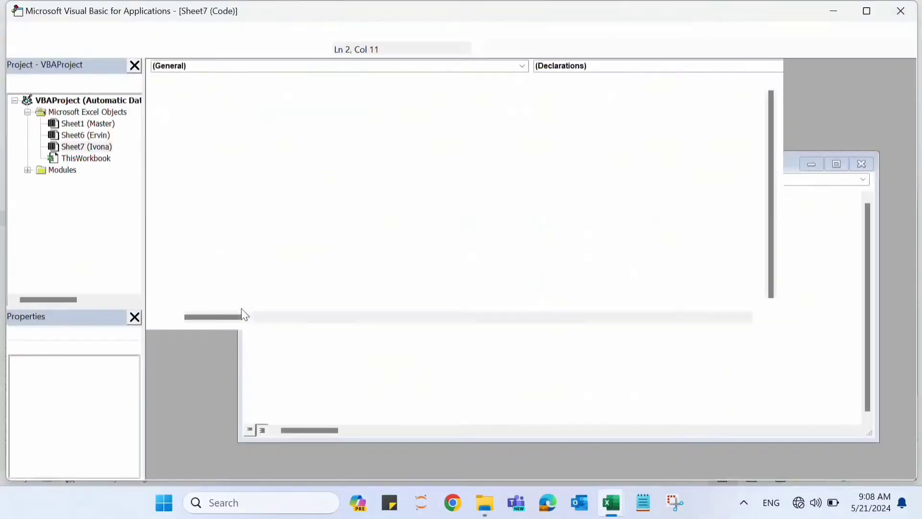
click(523, 66)
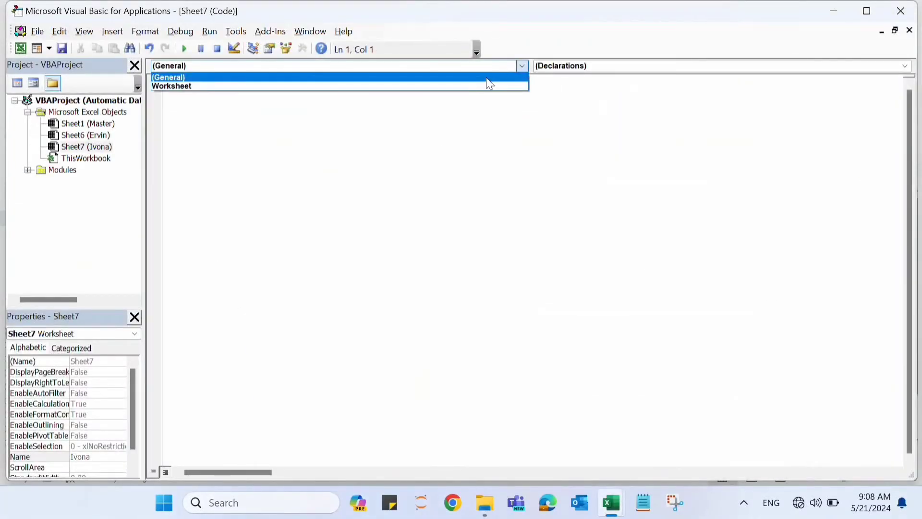
click(486, 88)
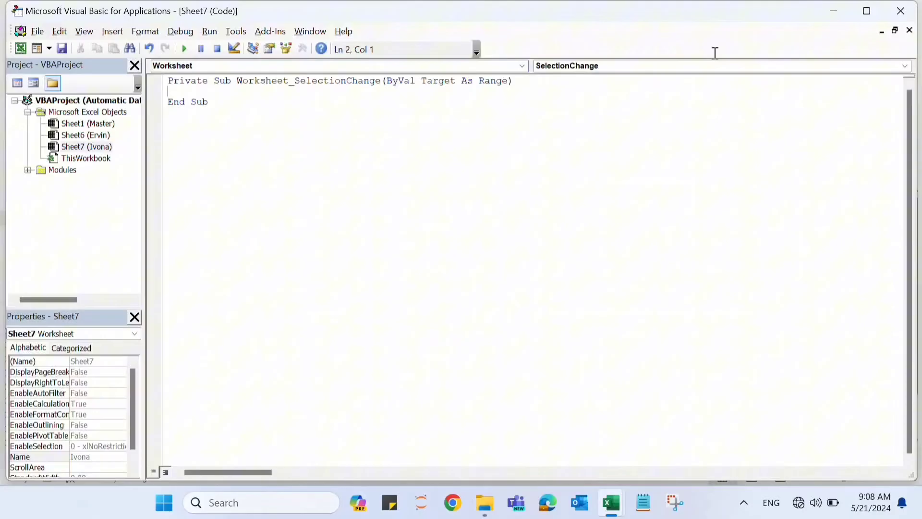
click(905, 65)
click(864, 77)
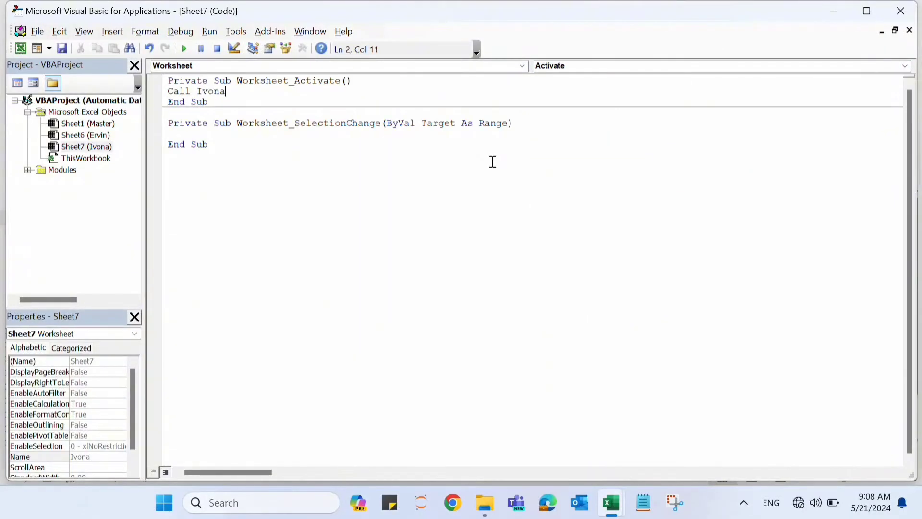
click(900, 12)
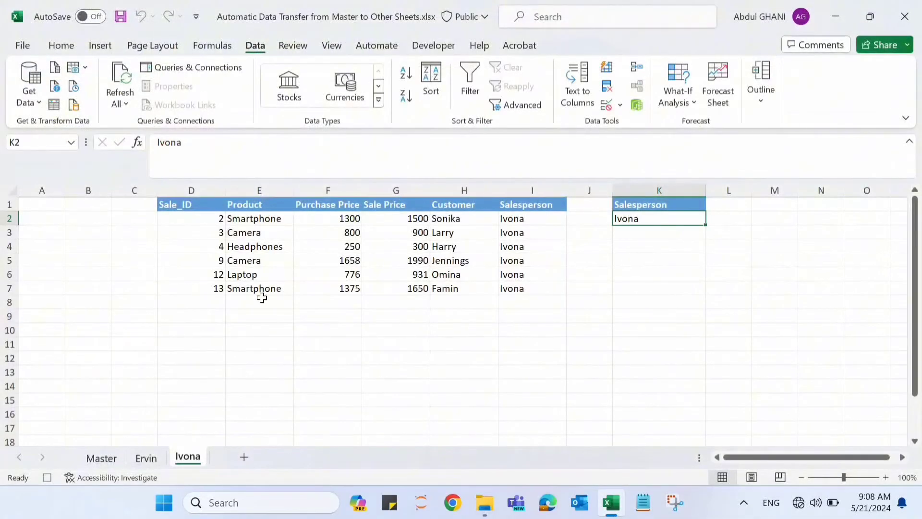
Step: Check the current rows on the Ervin and Ivona sheets, then return to Master
click(102, 459)
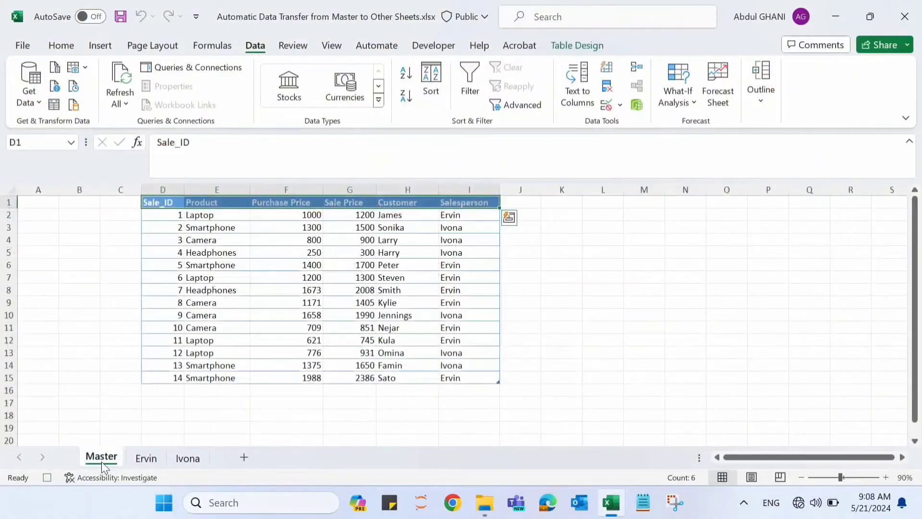
click(150, 461)
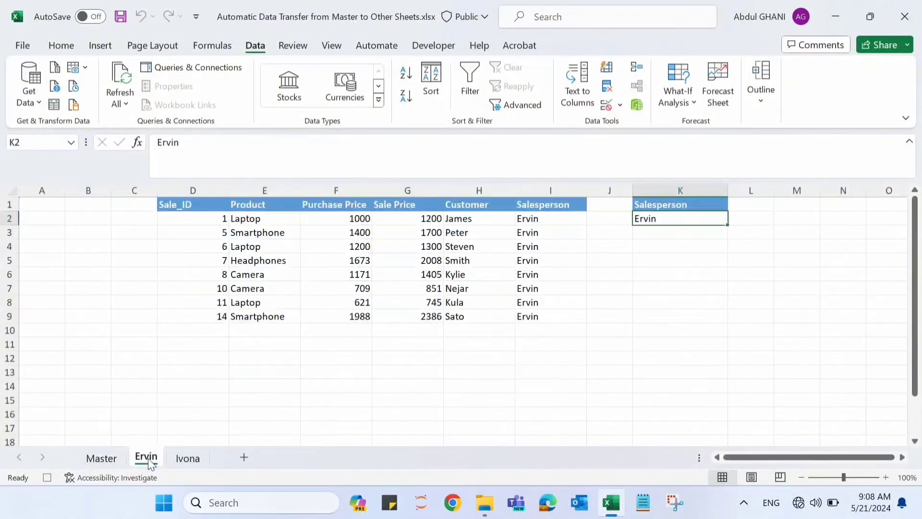
click(182, 460)
click(113, 460)
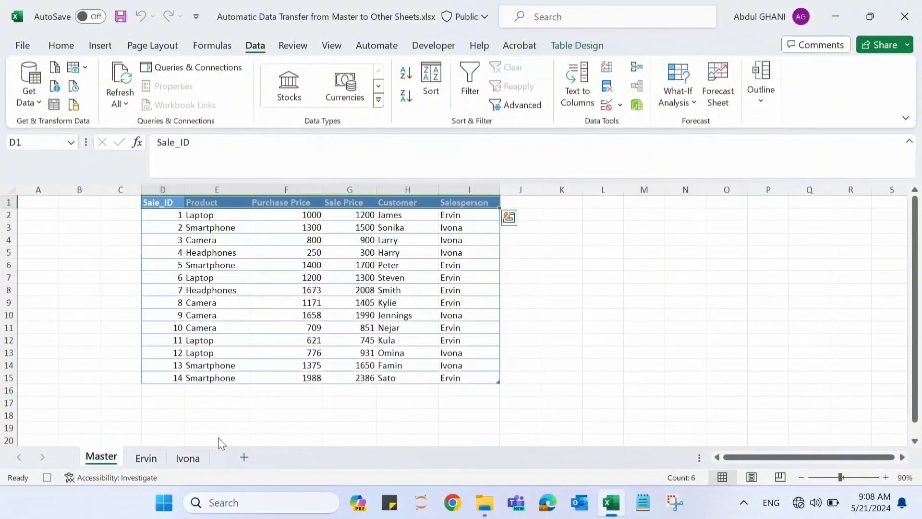
Step: Enter sale 15 below the table: Camera, 1200, 1300, the customer's name, and Ervin
click(455, 377)
key(Tab)
text(1)
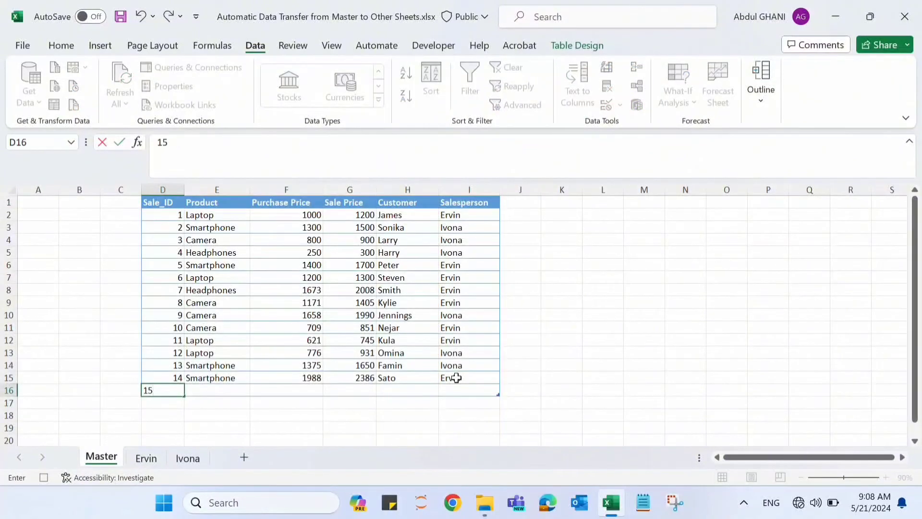
key(Tab)
text(Camera)
key(Tab)
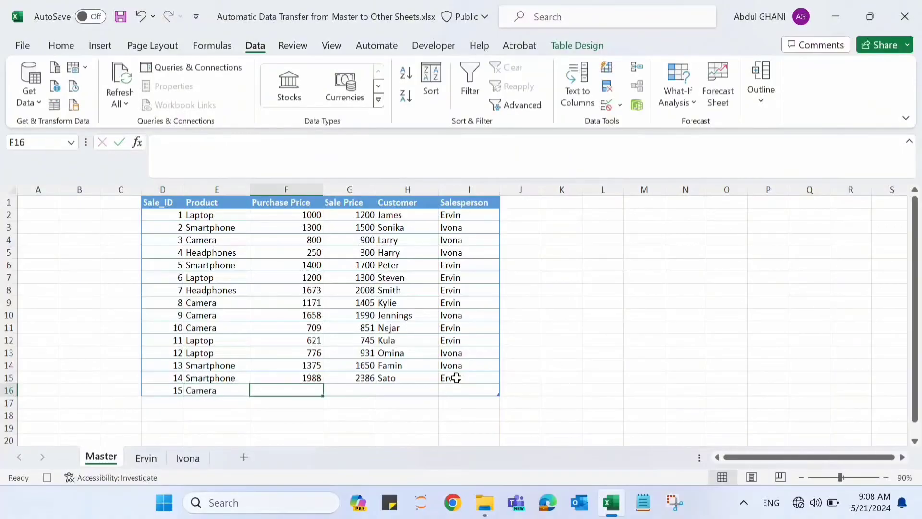
text(0)
key(Tab)
text(1300)
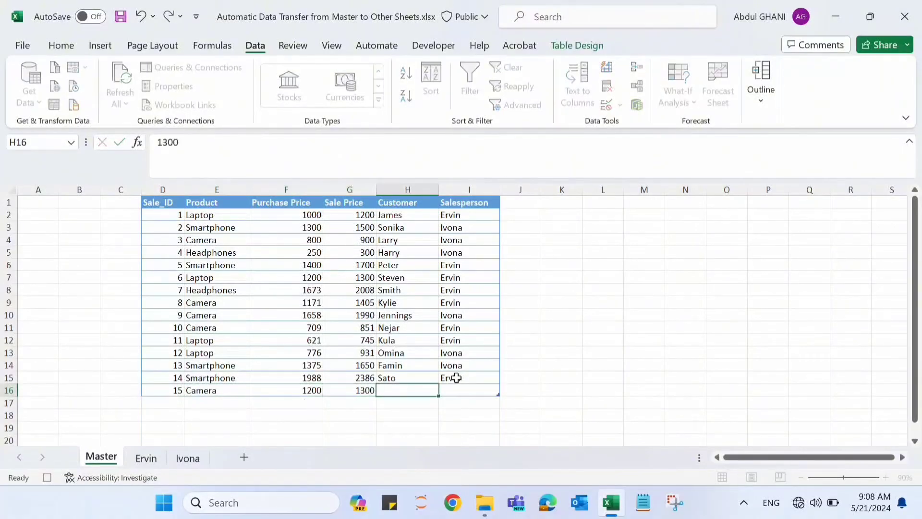
key(Tab)
text(Kelly)
key(Tab)
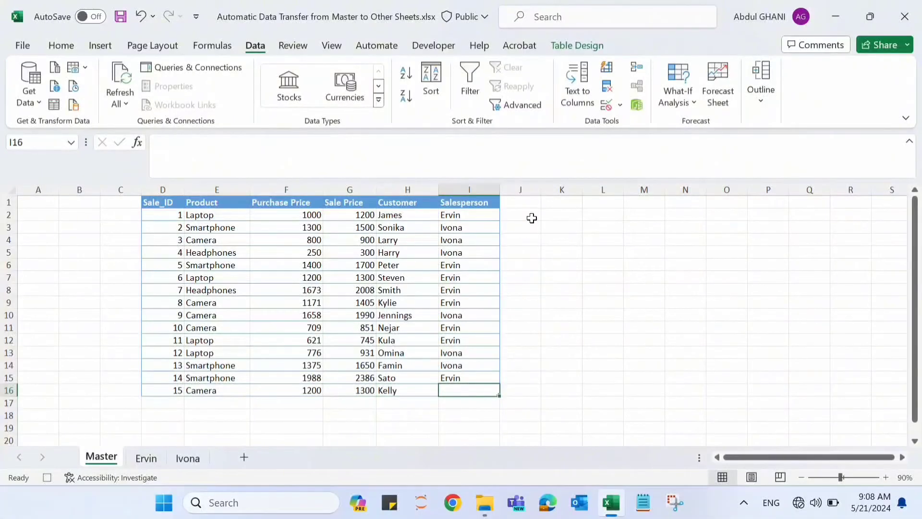
text(E)
key(Tab)
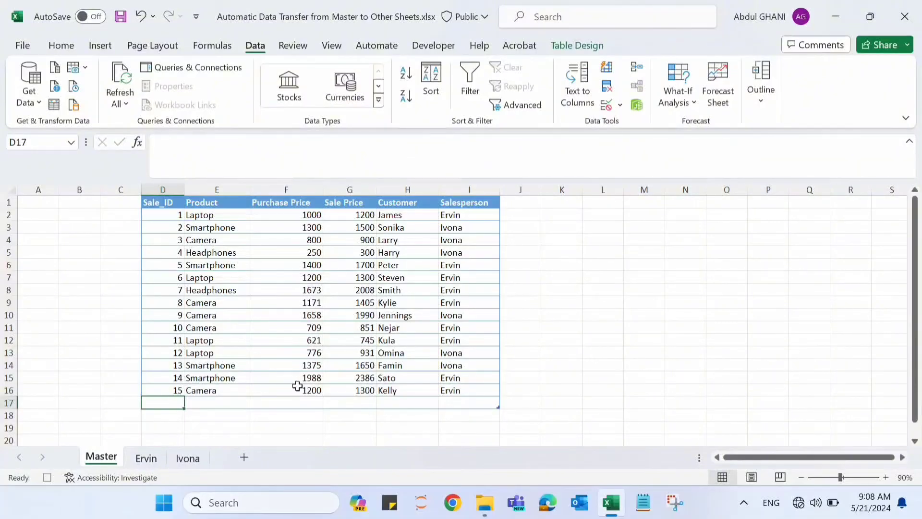
Step: Confirm sale 15 was copied to the Ervin sheet, then go back to Master
click(149, 456)
click(219, 330)
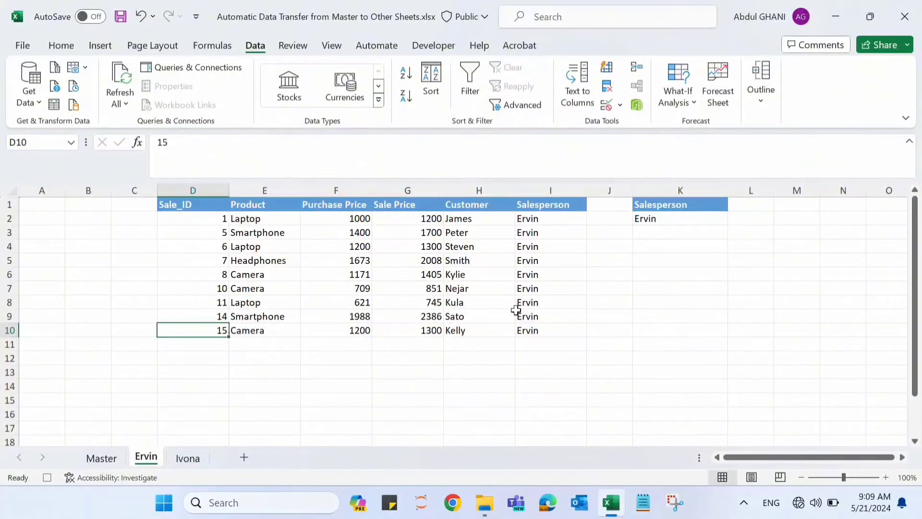
click(118, 458)
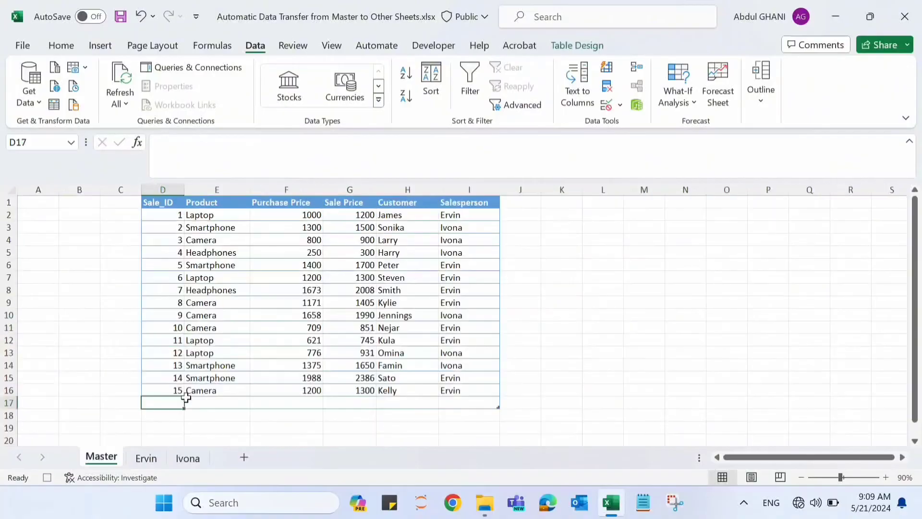
Step: Enter sale 16: Laptop, 1000, 1200, the customer's name, and salesperson Ivona
text(1)
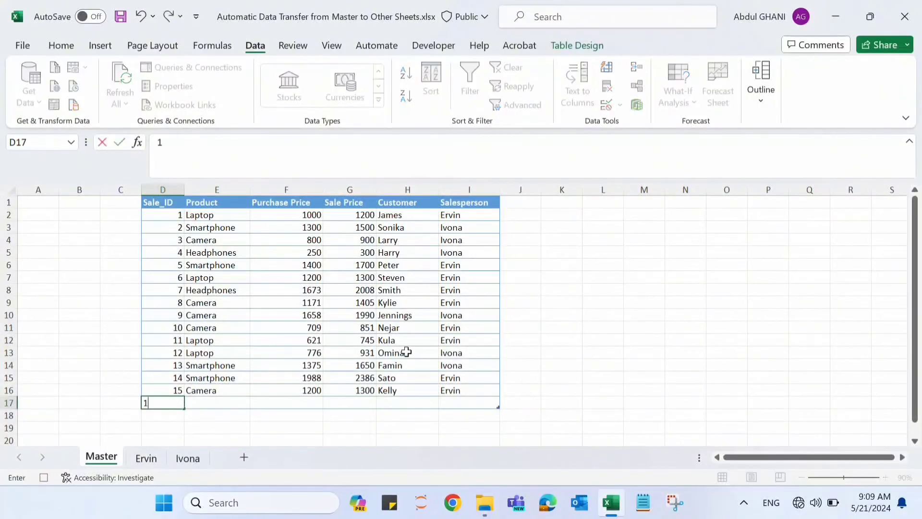
text(6)
key(Tab)
text(Laptop)
key(Tab)
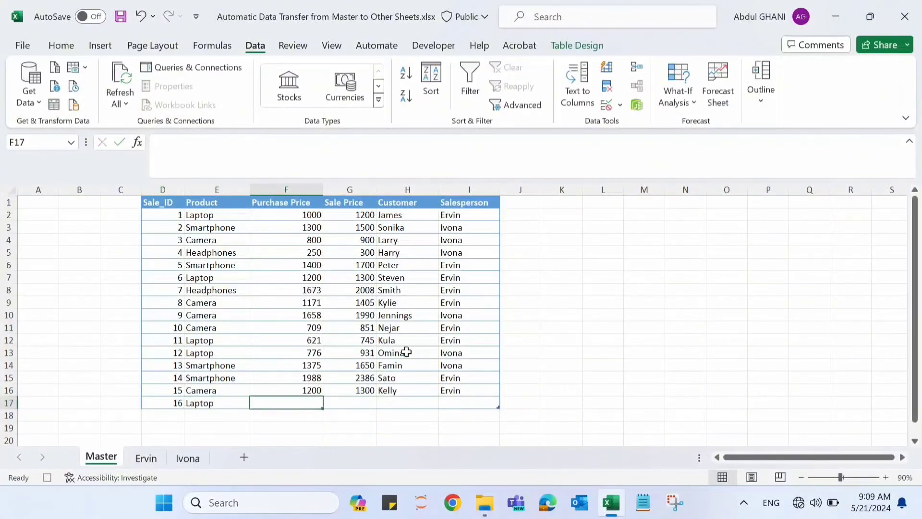
text(1000)
key(Tab)
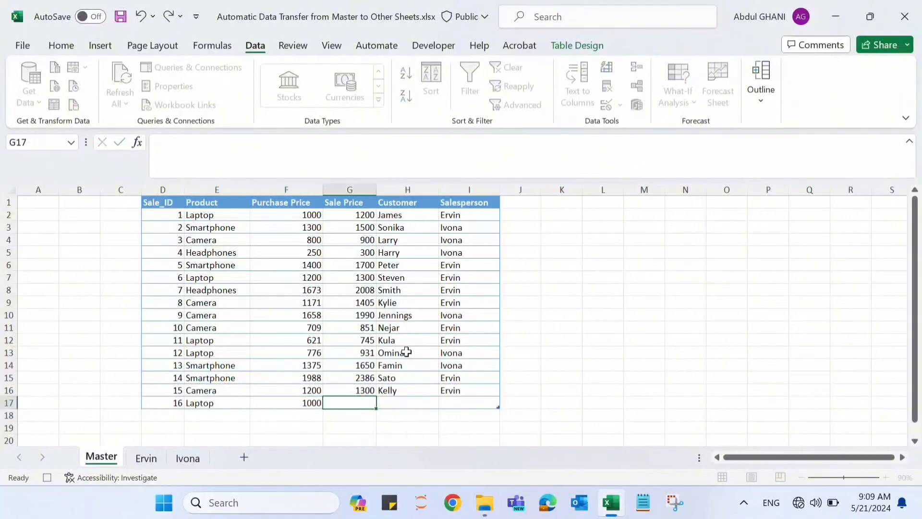
text(1200)
key(Tab)
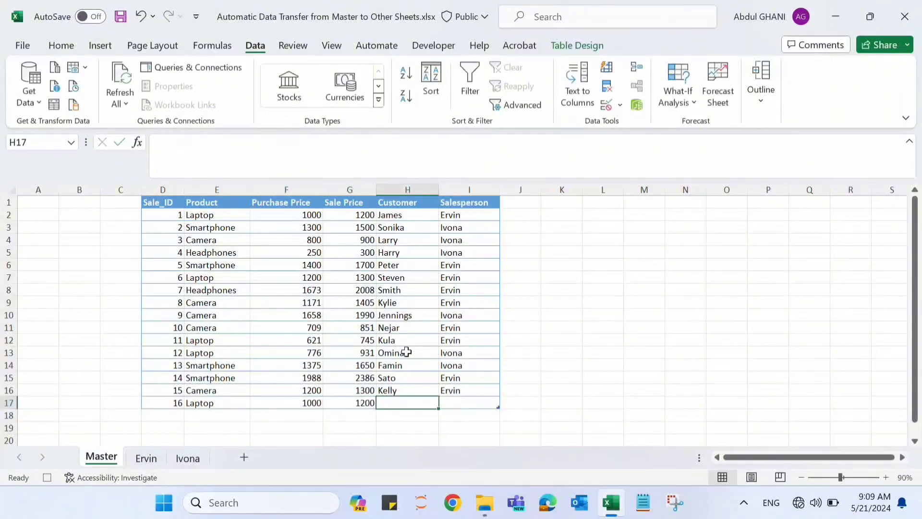
text(Jack)
key(Tab)
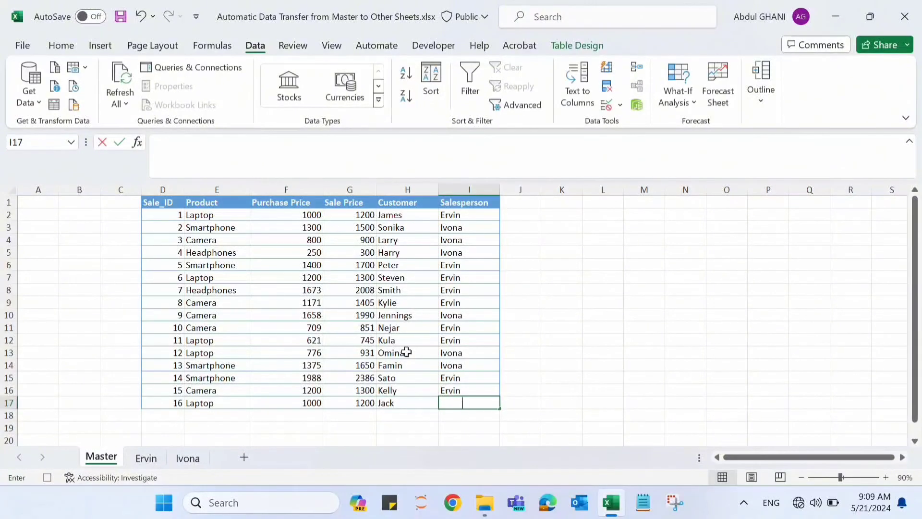
text(Ivona)
key(Return)
Step: View the Ivona sheet, now listing sale 16 as its seventh row
click(187, 458)
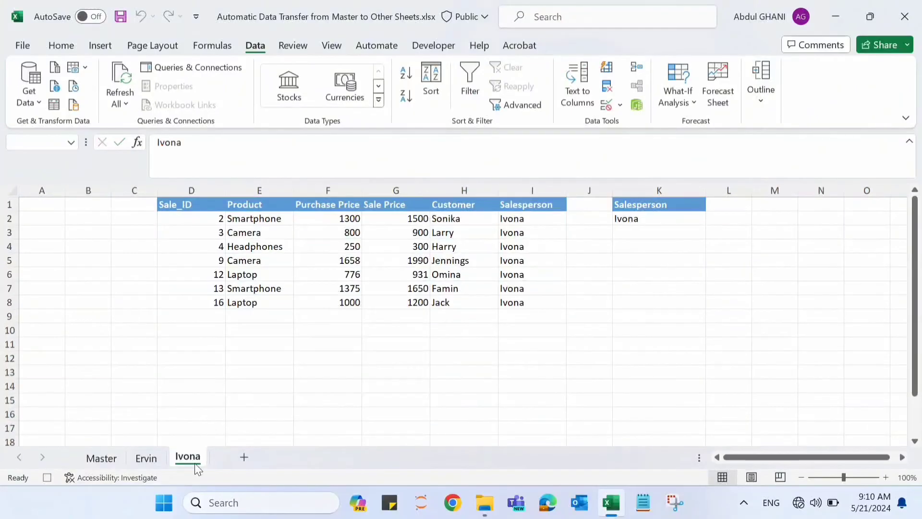